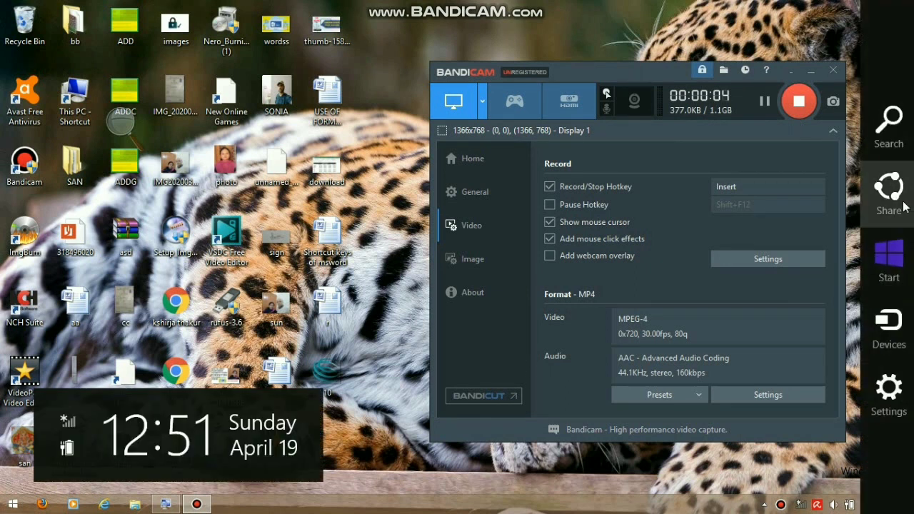
Search the computer for excel 2007 and launch Microsoft Office Excel 2007.
left_click(890, 126)
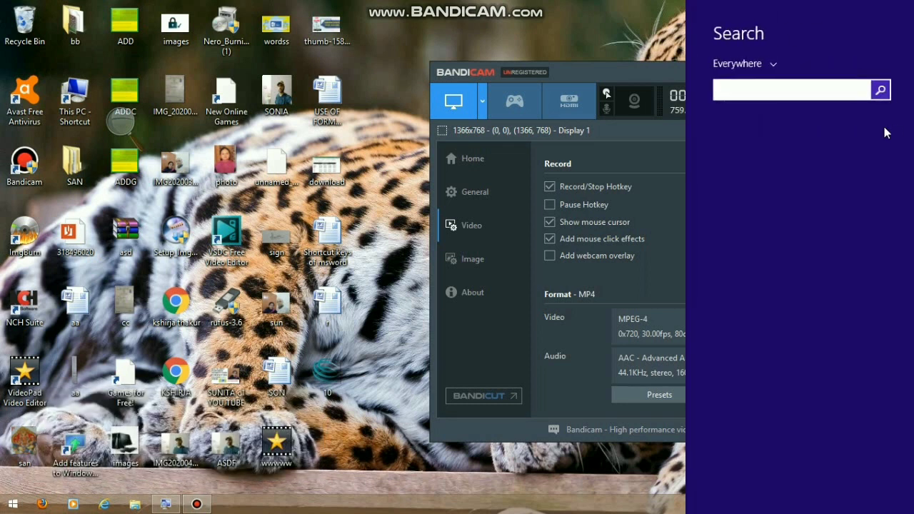
type("excel 2007")
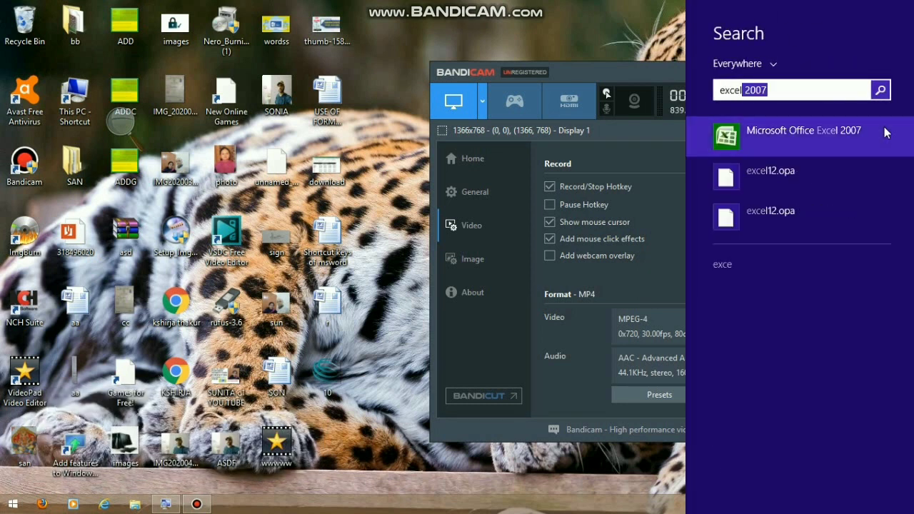
left_click(884, 131)
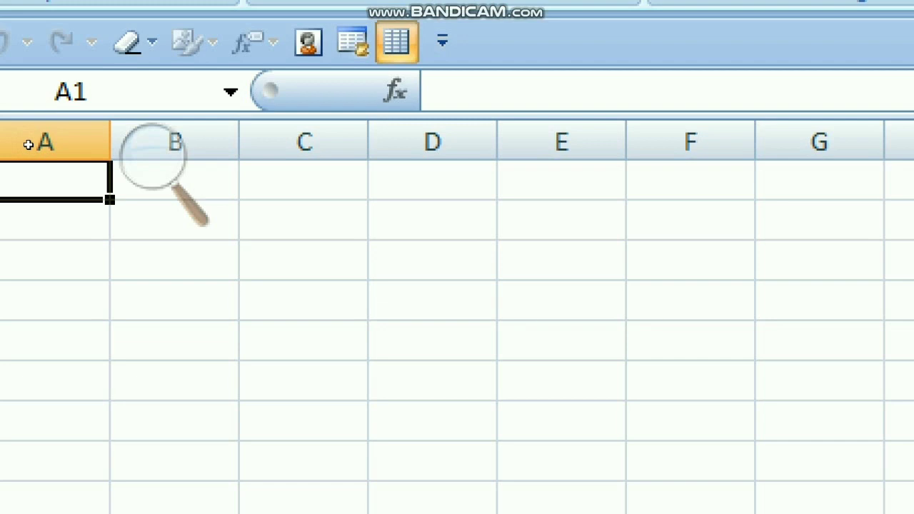
Enter the column headings item, qty and c price in cells A1 to C1.
type("ite")
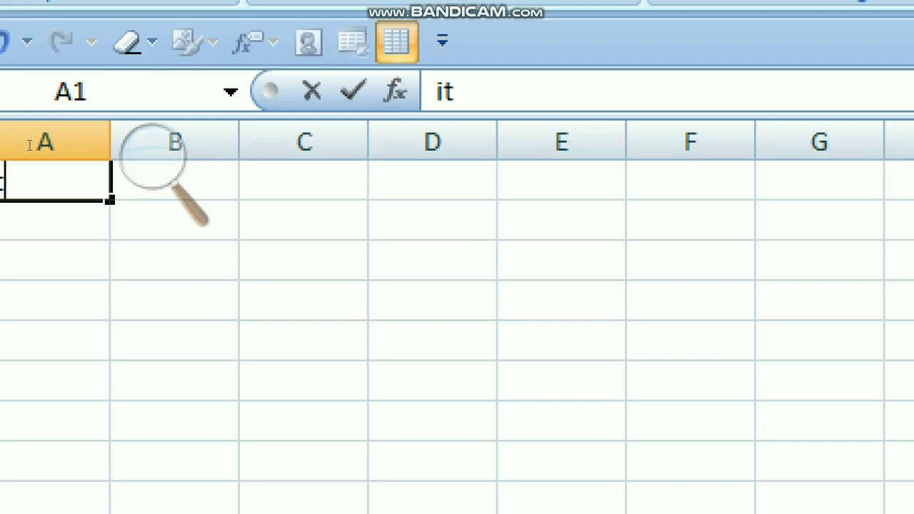
type("m")
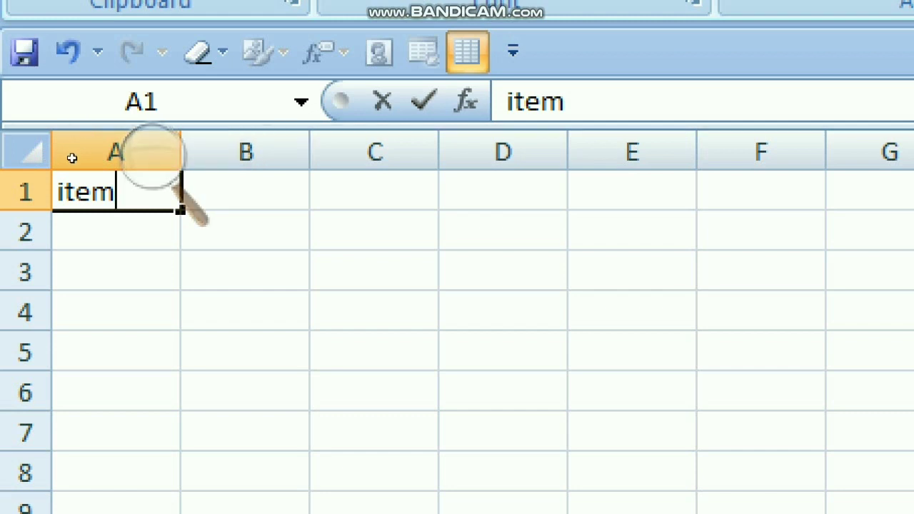
key("Tab")
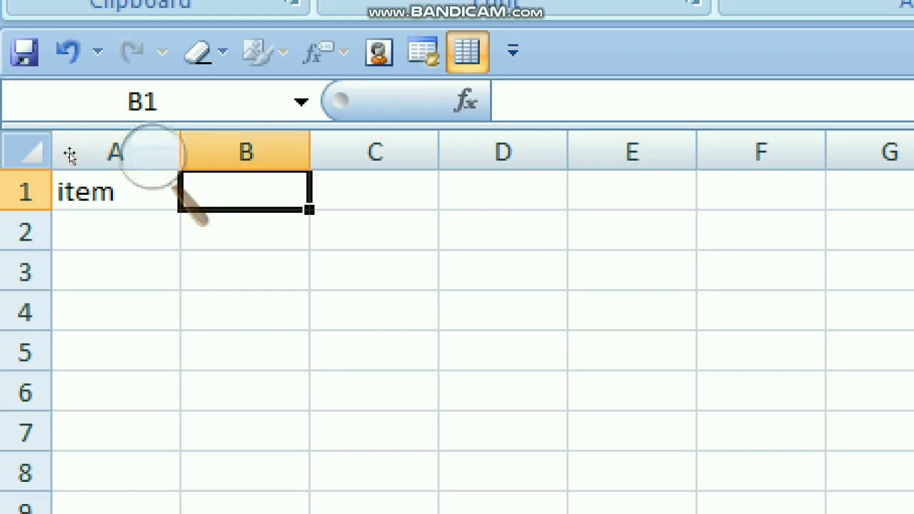
type("qty")
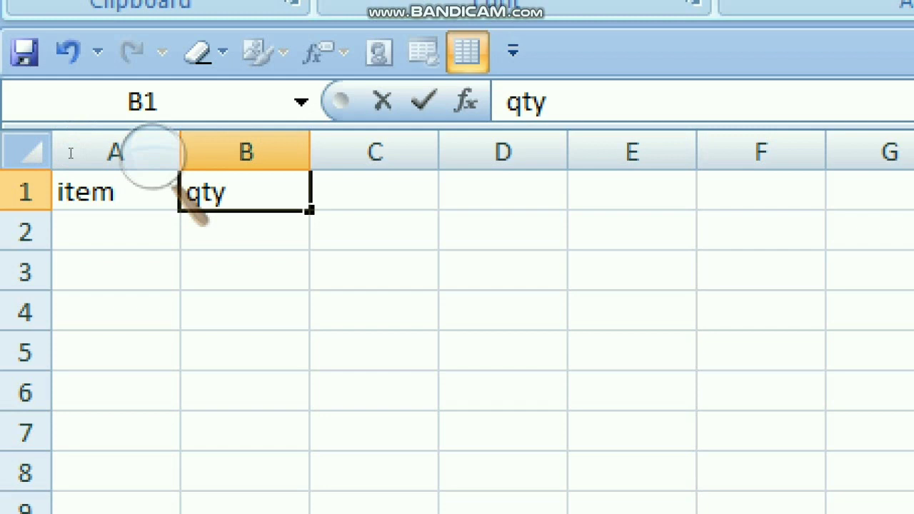
key("Tab")
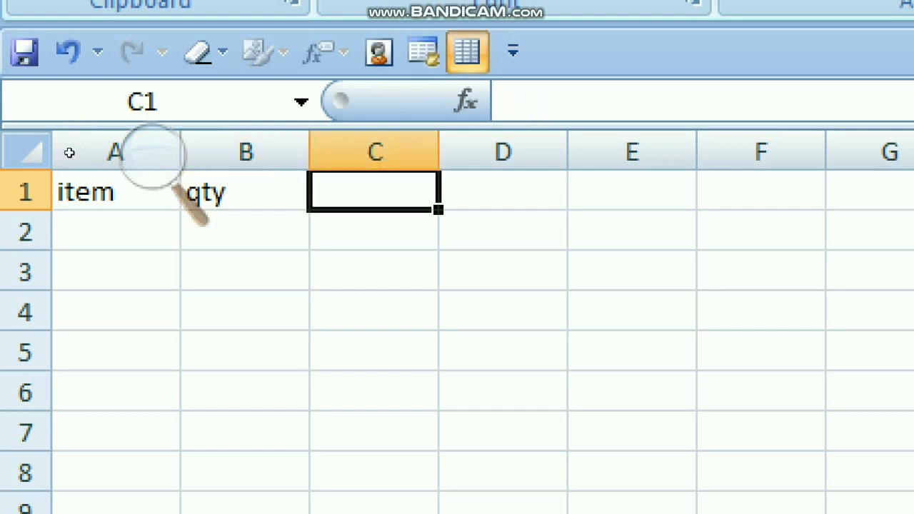
type("c")
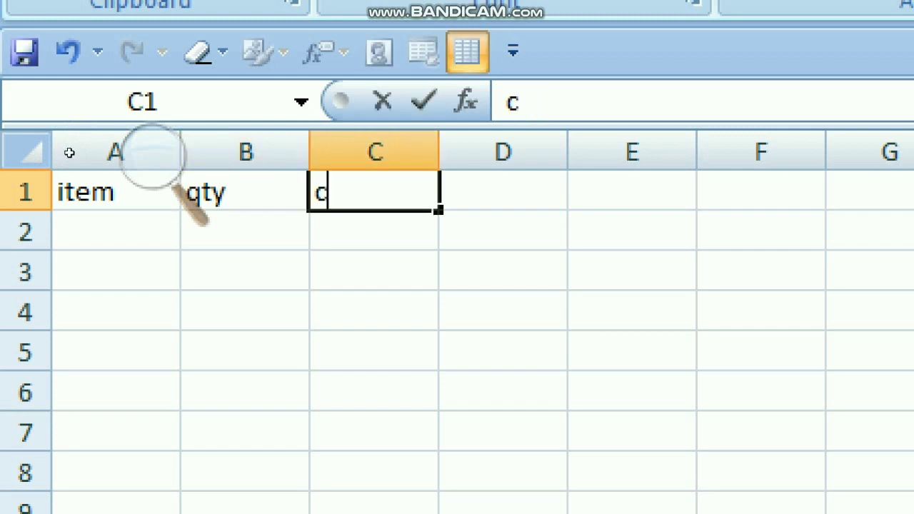
type(" price")
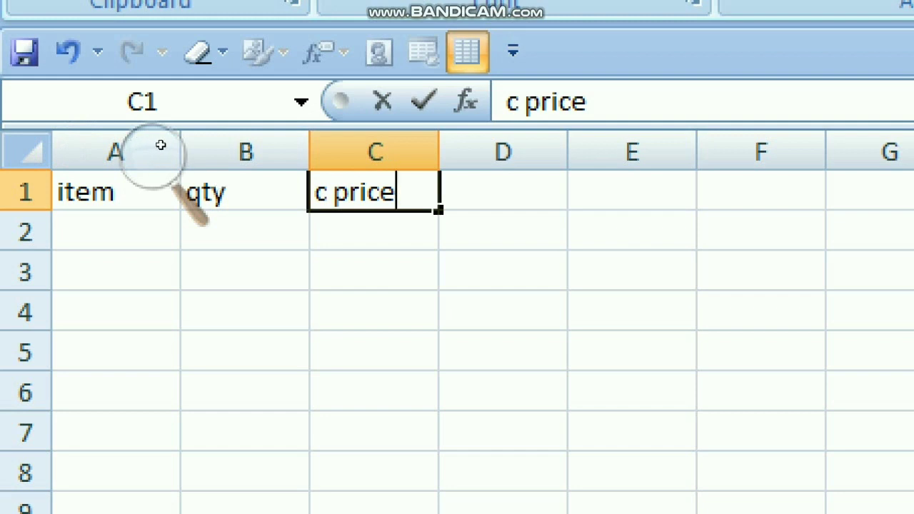
key("Tab")
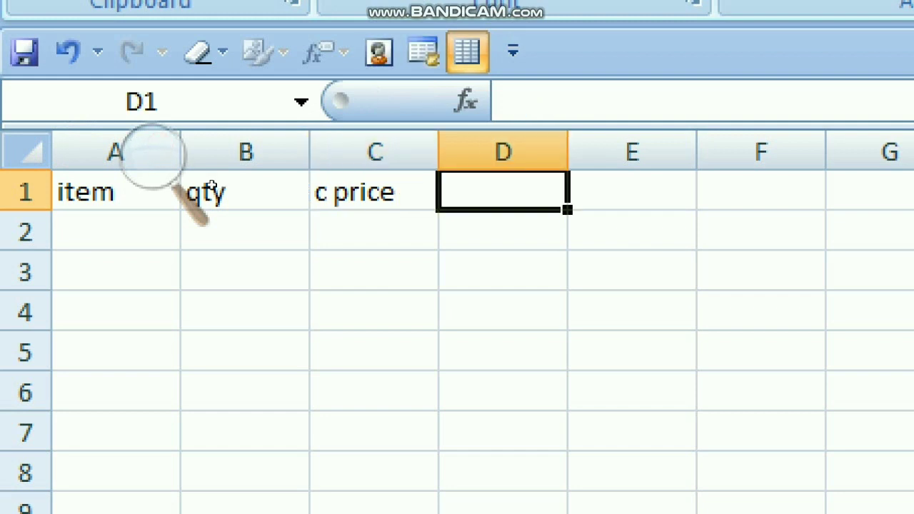
Enter the column headings mrp, disc and s price in cells D1 to F1.
type("mrp")
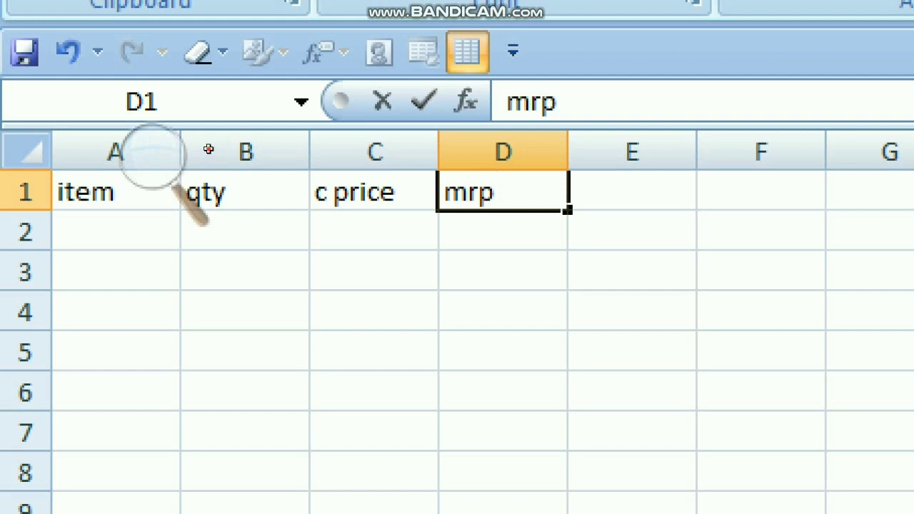
key("Tab")
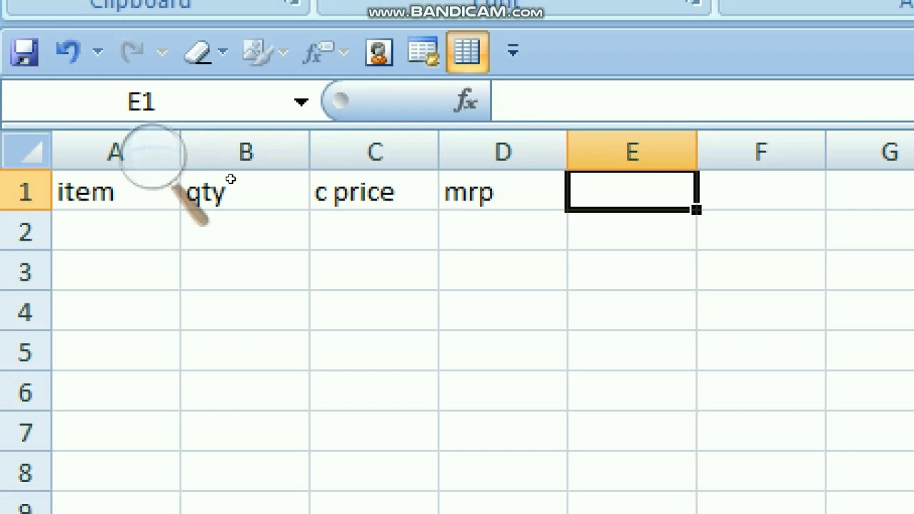
type("disc")
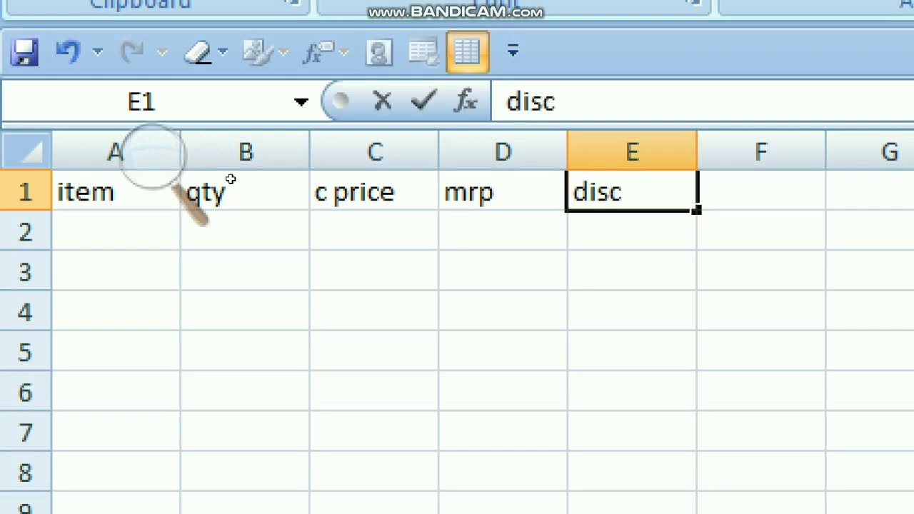
key("Tab")
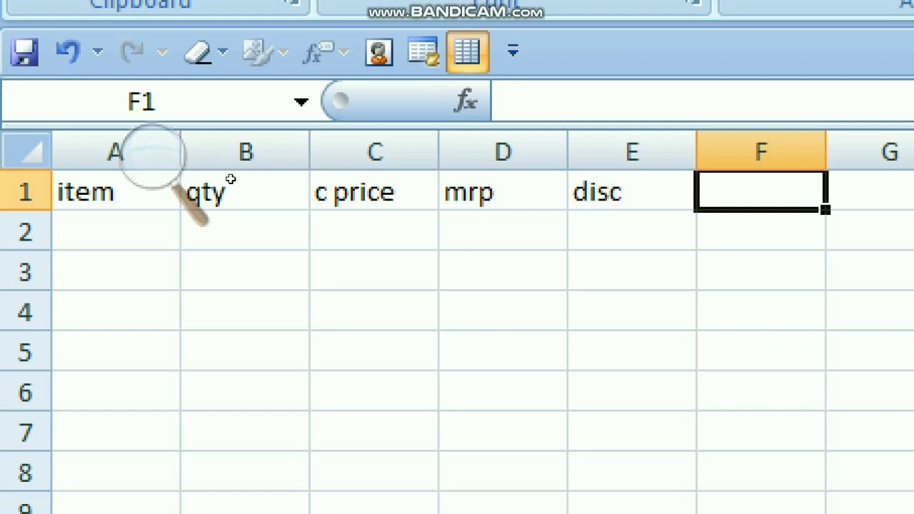
type("s")
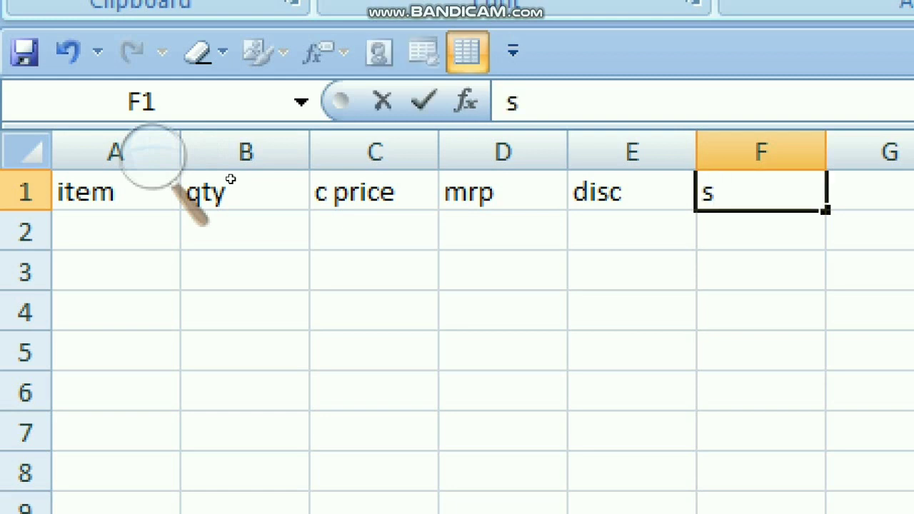
type(" price")
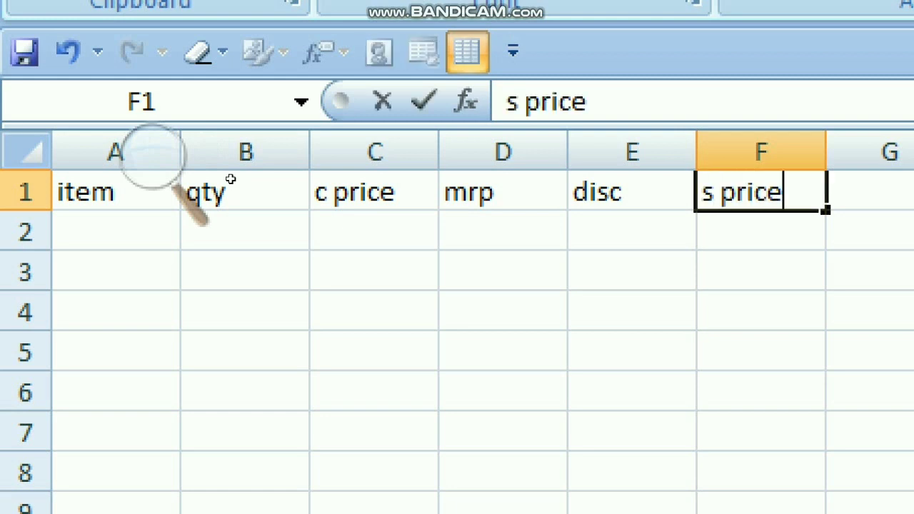
key("Left")
Enter the item fan in cell A2 and its quantity 15 in cell B2.
key("Left")
key("Left")
key("Left")
key("Left")
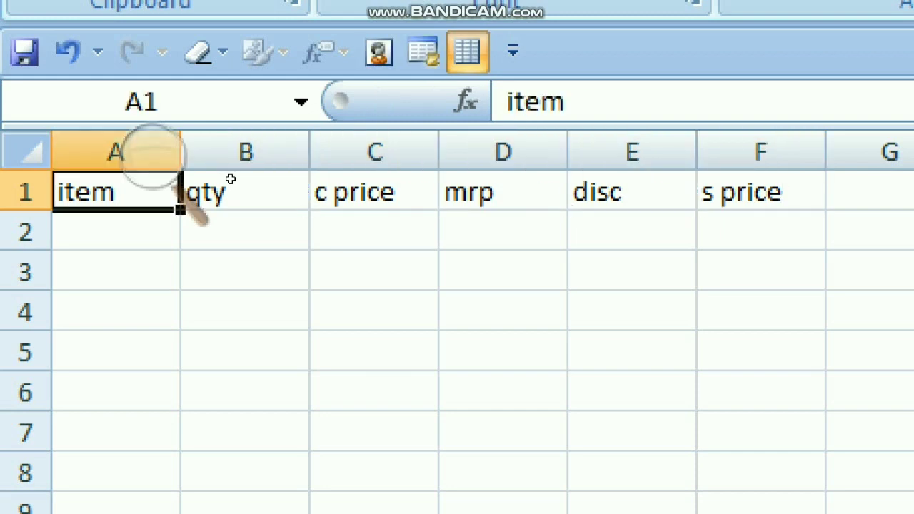
key("Down")
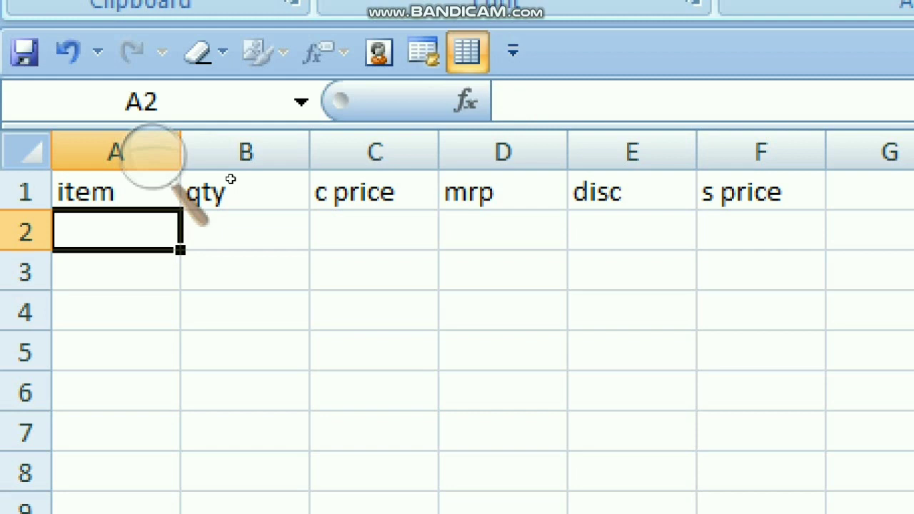
type("fa")
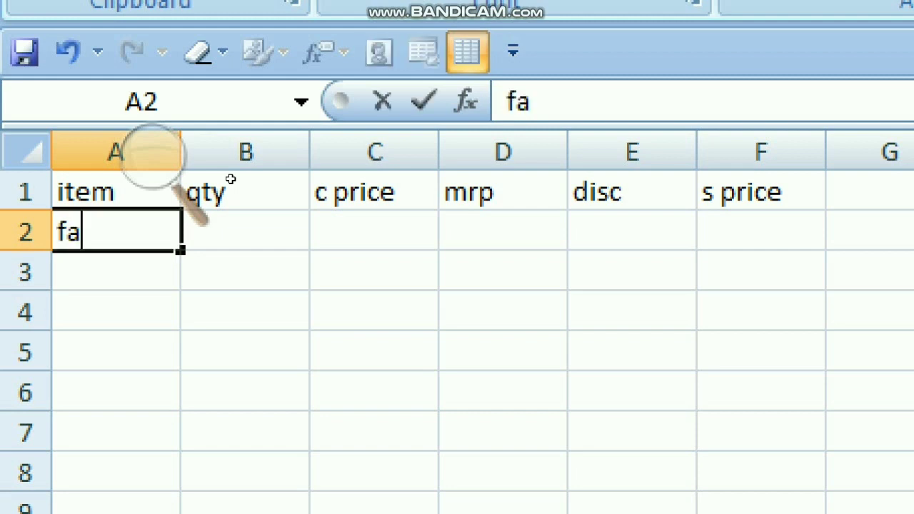
type("n")
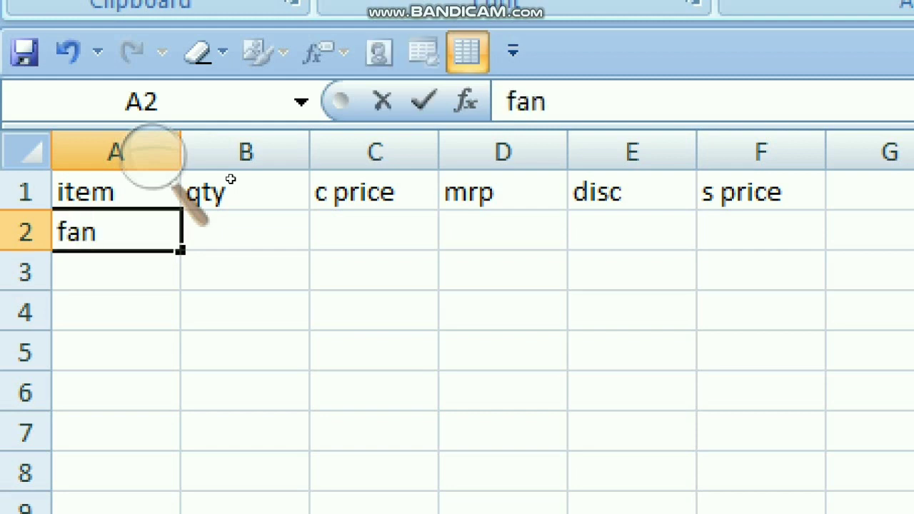
key("Tab")
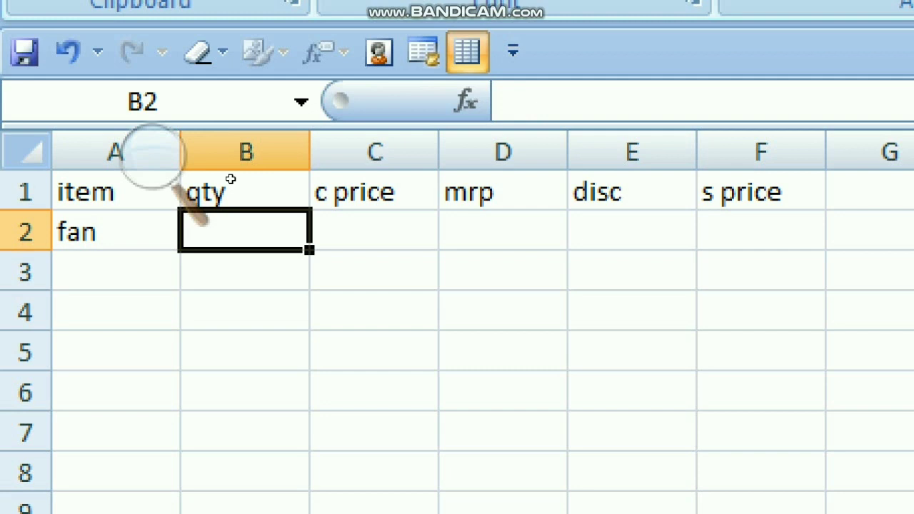
type("15")
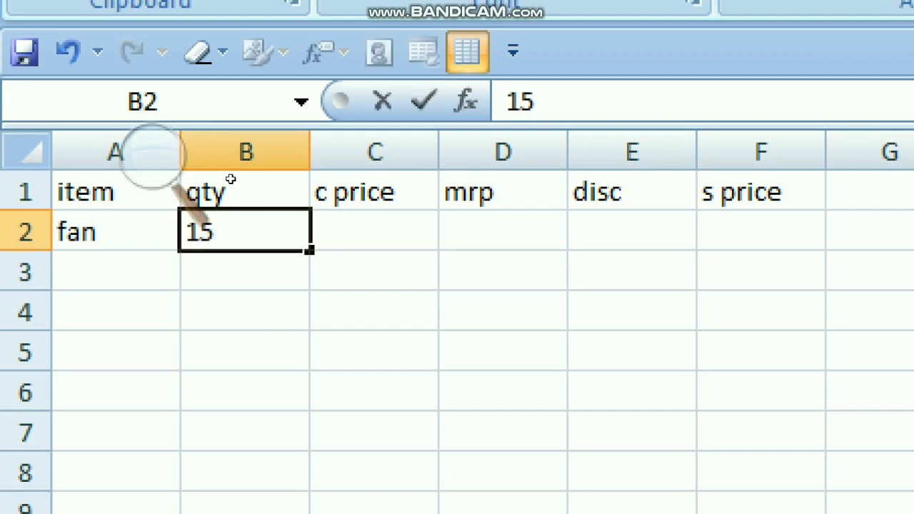
key("Tab")
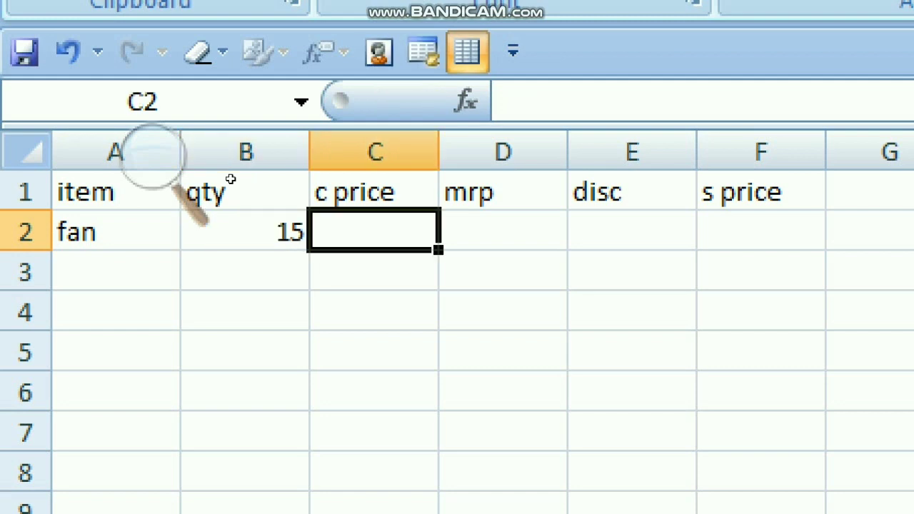
Fill in the fan's c price as 1000, mrp as 1500 and disc as 20% in cells C2 to E2.
type("1000")
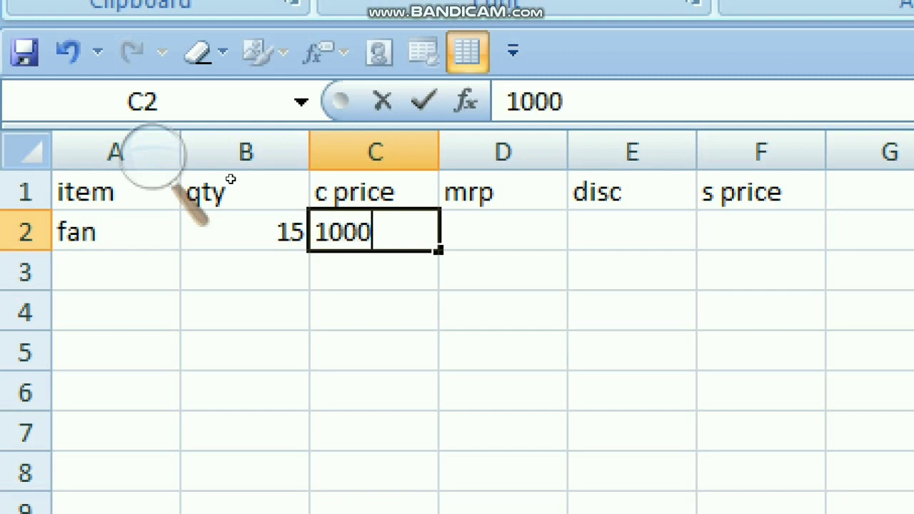
key("Tab")
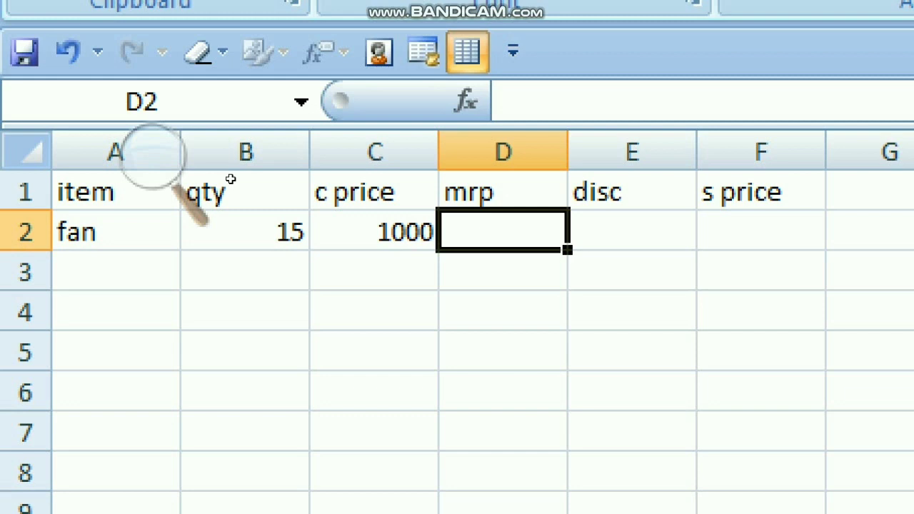
type("1")
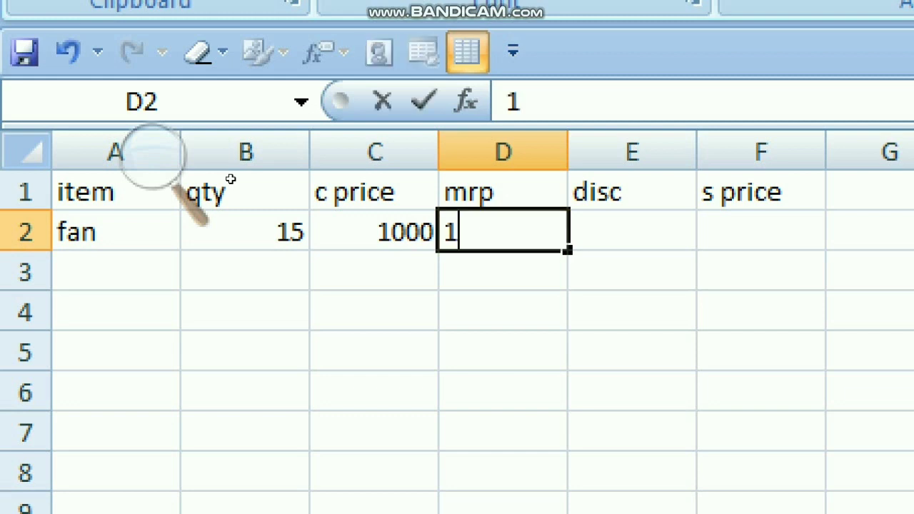
type("500")
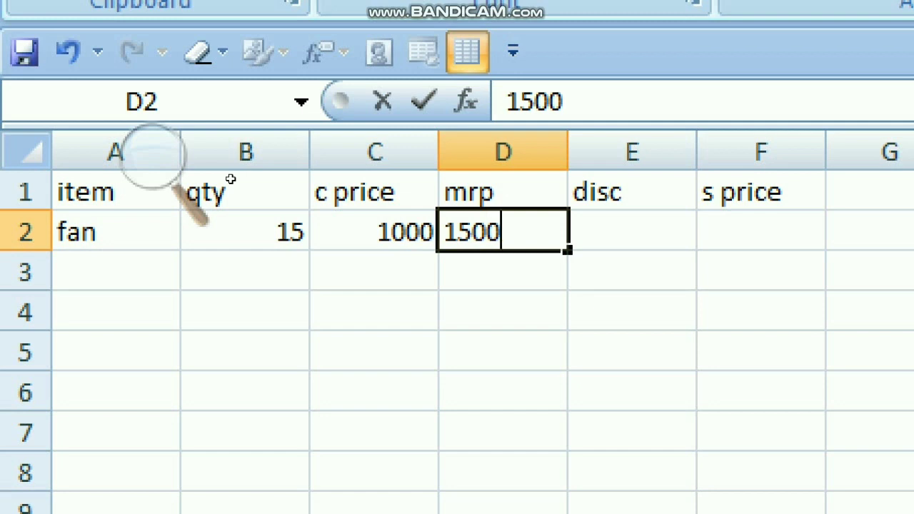
key("Tab")
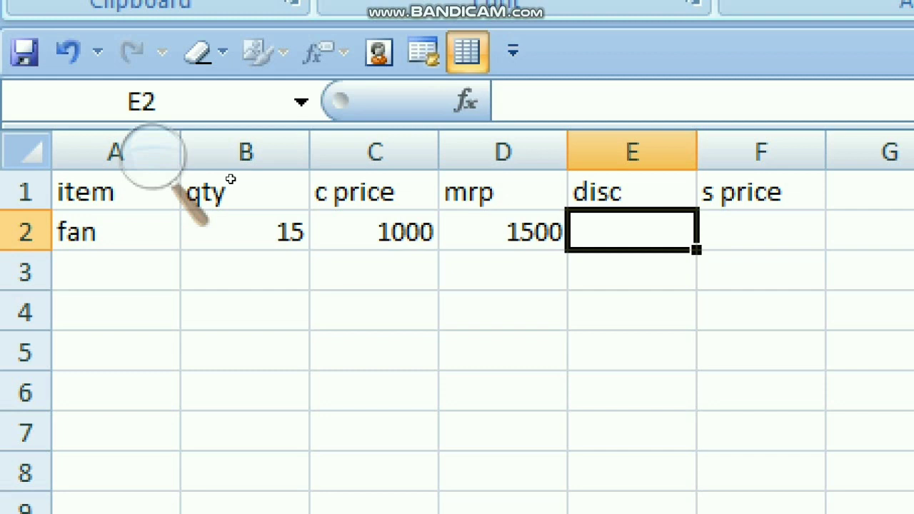
type("20")
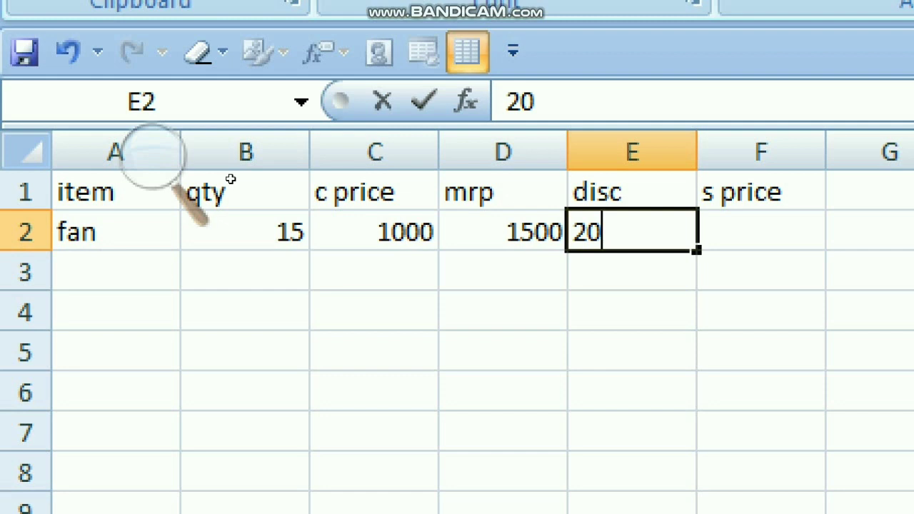
type("%")
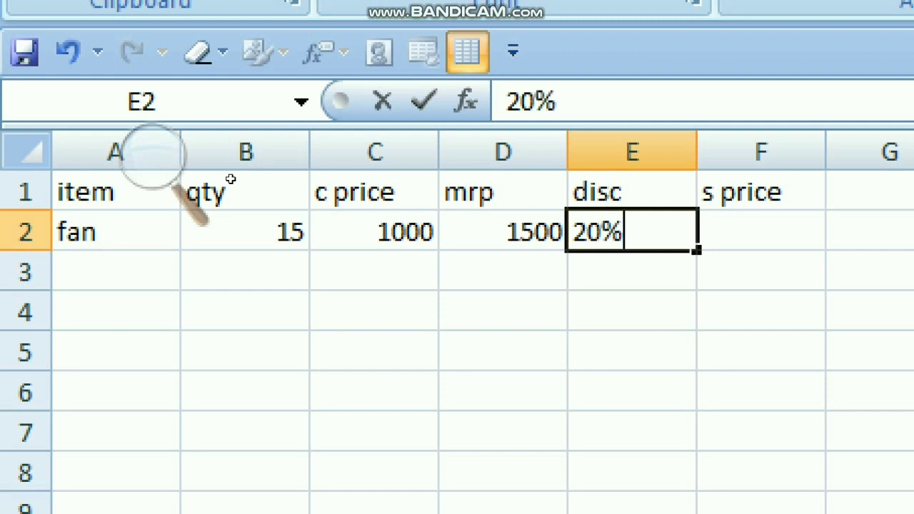
key("Tab")
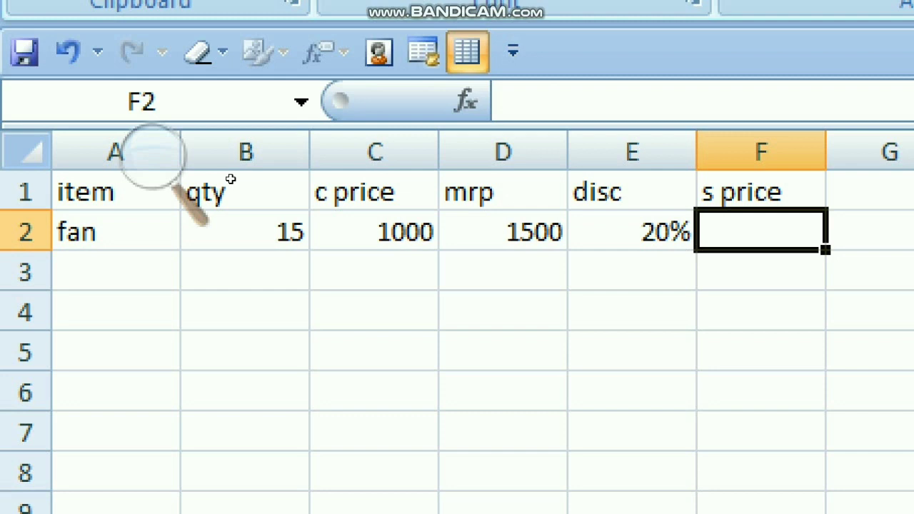
Calculate the fan's s price in cell F2 with the formula =d2-d2*e2.
type("=")
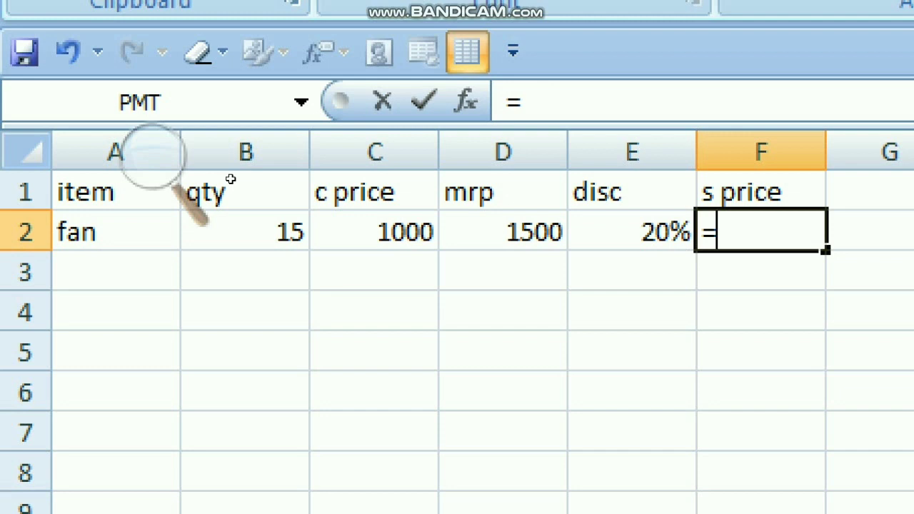
type("d")
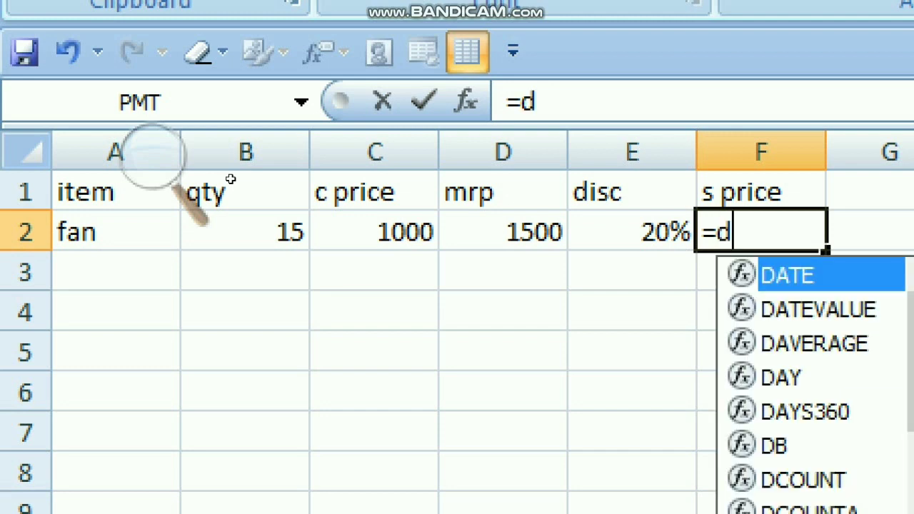
type("2")
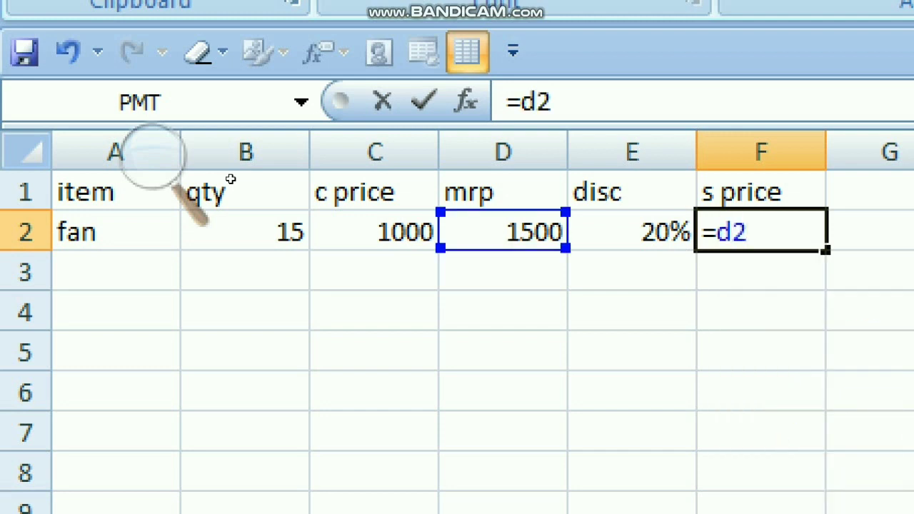
type("-")
type("d2")
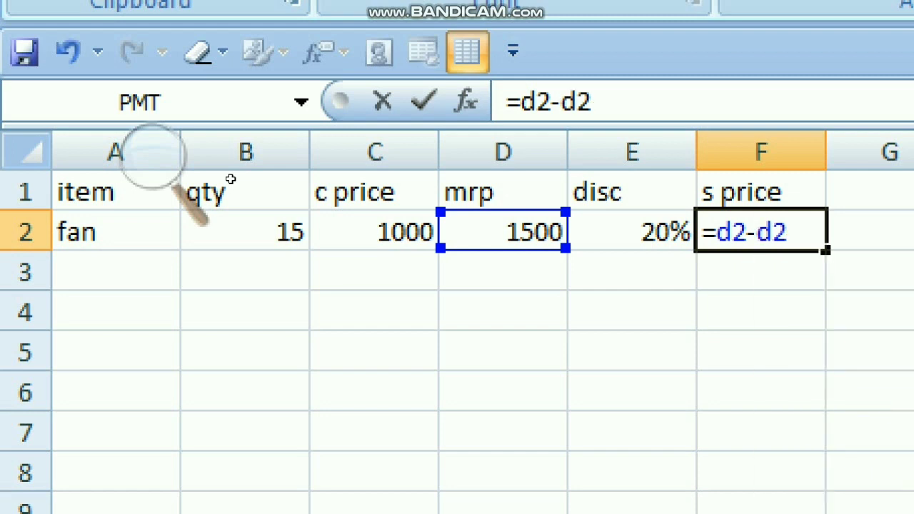
type("*e2")
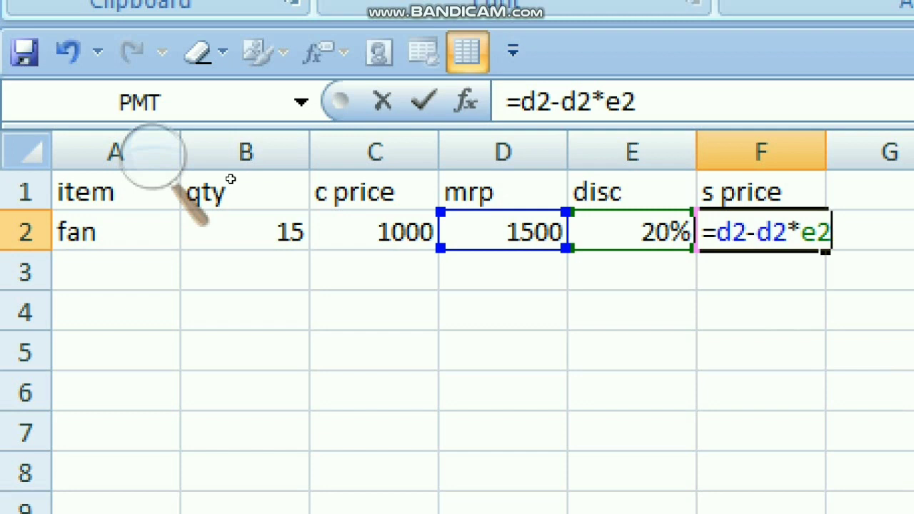
key("Return")
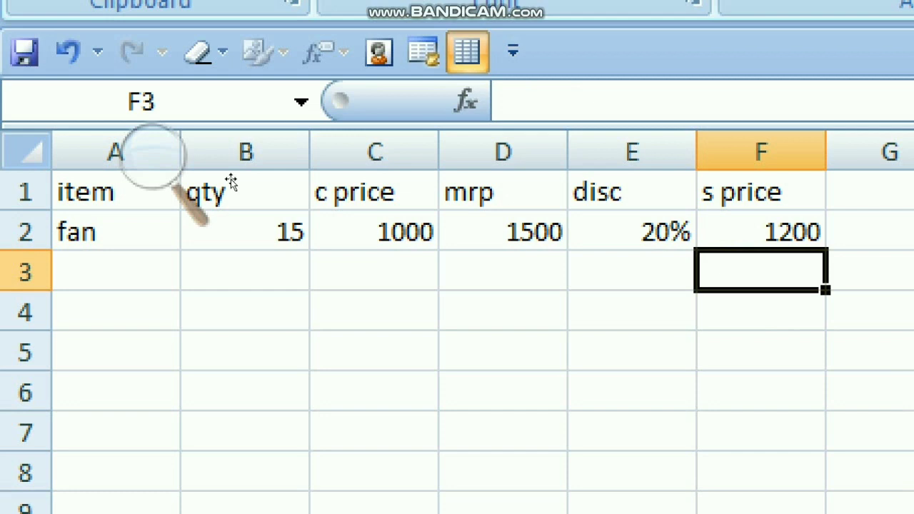
Add the column heading tc price in cell G1.
key("Up")
key("Up")
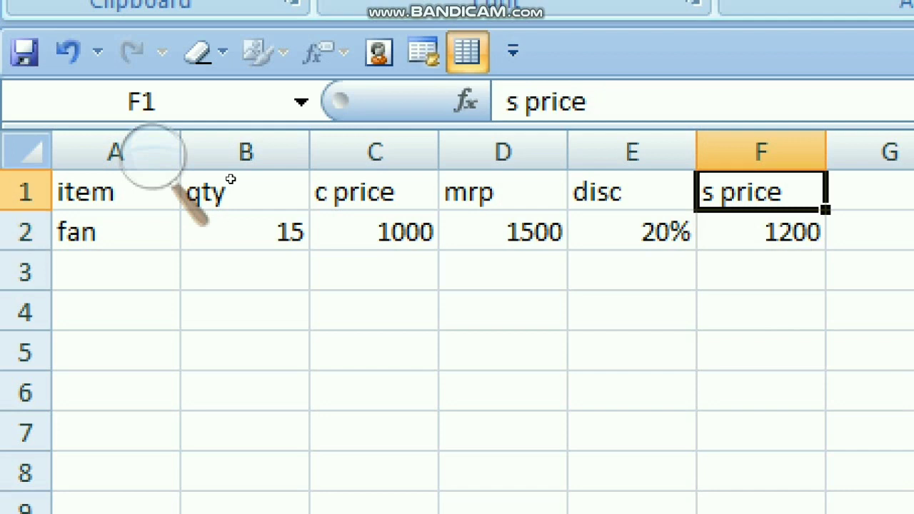
key("Right")
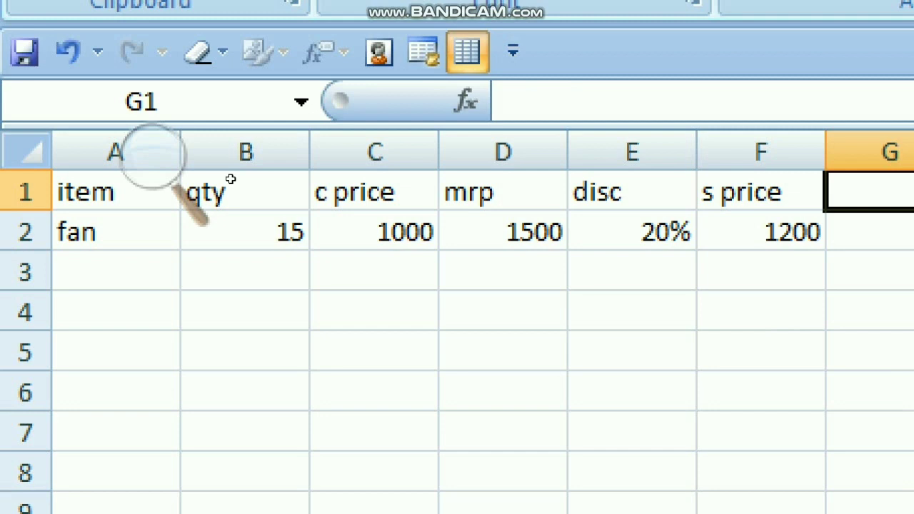
type("tc")
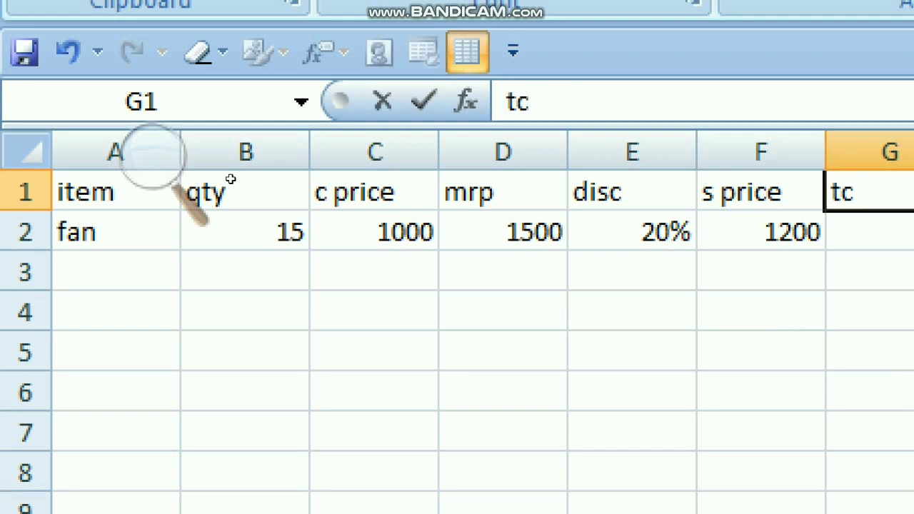
type(" pricer")
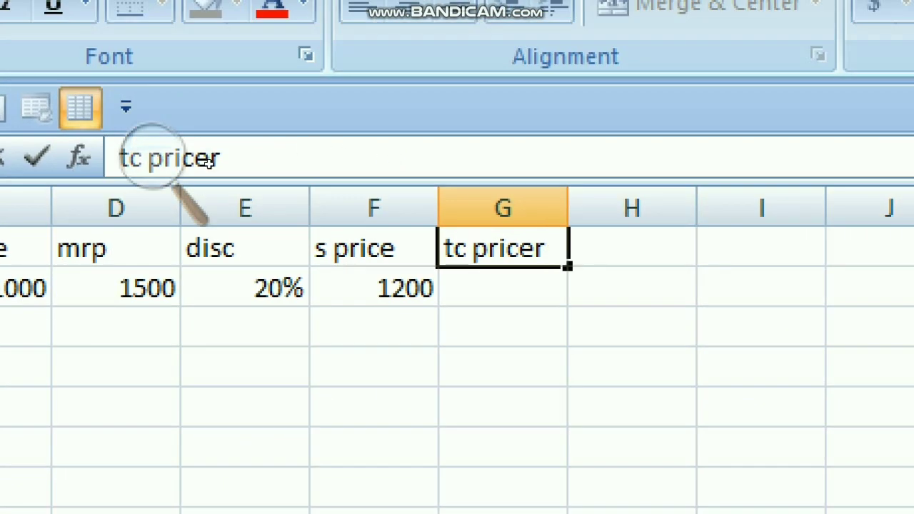
key("BackSpace")
key("Return")
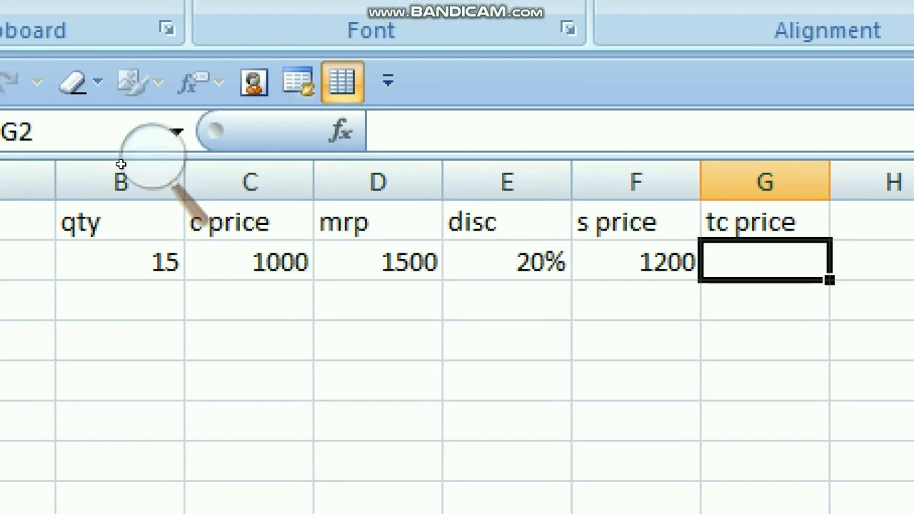
Calculate the fan's tc price in cell G2 by multiplying quantity by c price with the formula =b2*c2.
left_click(79, 163)
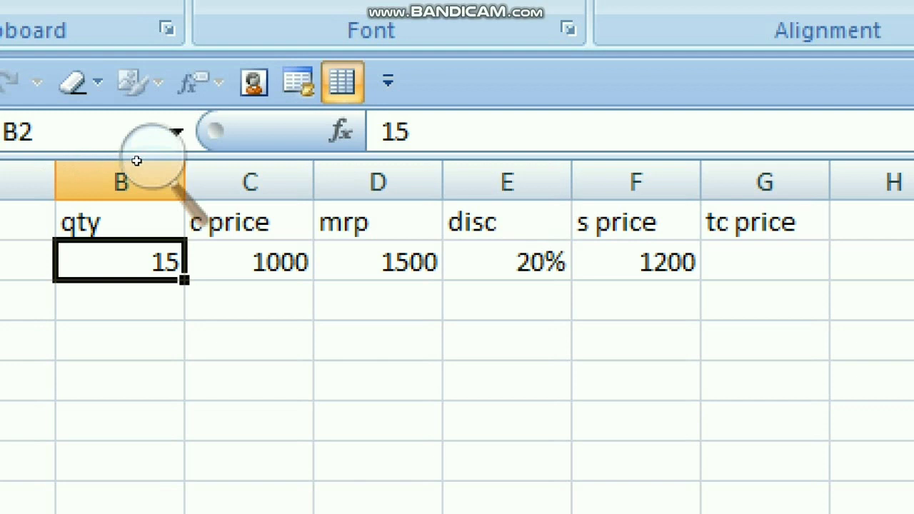
key("Right")
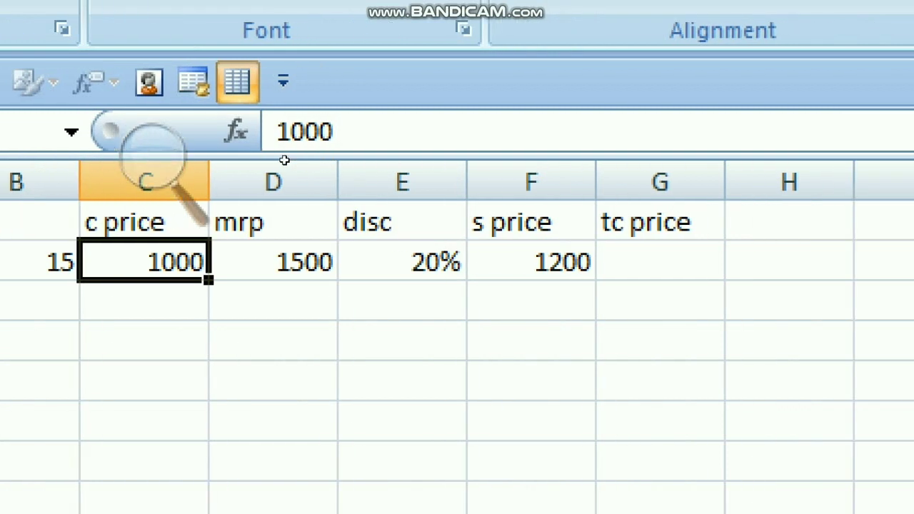
key("Right")
key("Right")
key("Right")
key("Right")
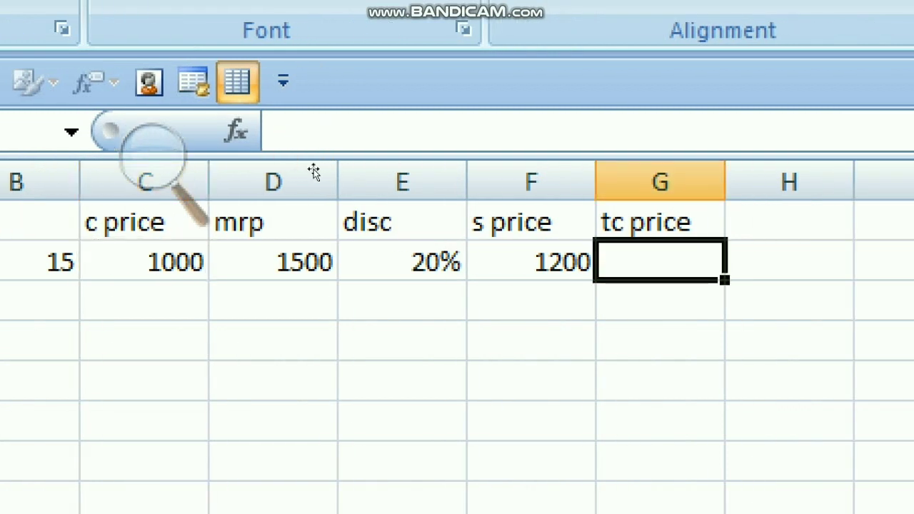
type("=b")
key("Escape")
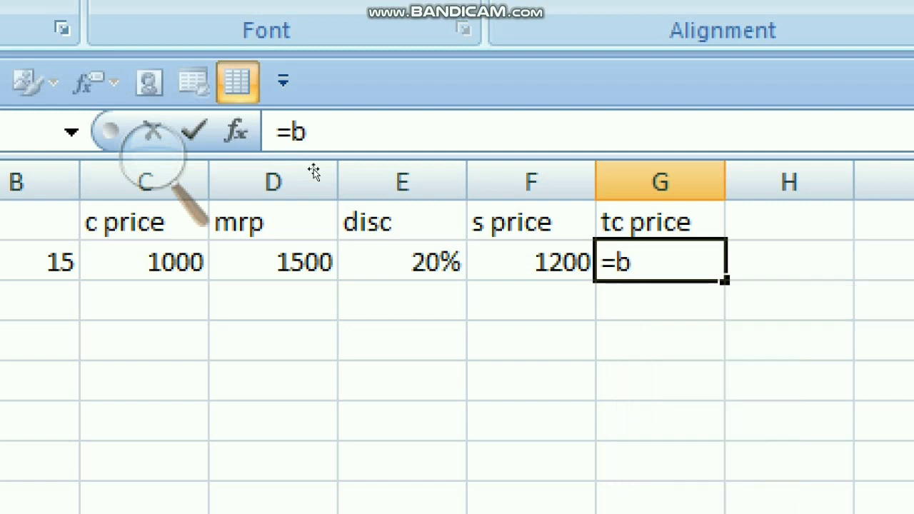
type("2*c2")
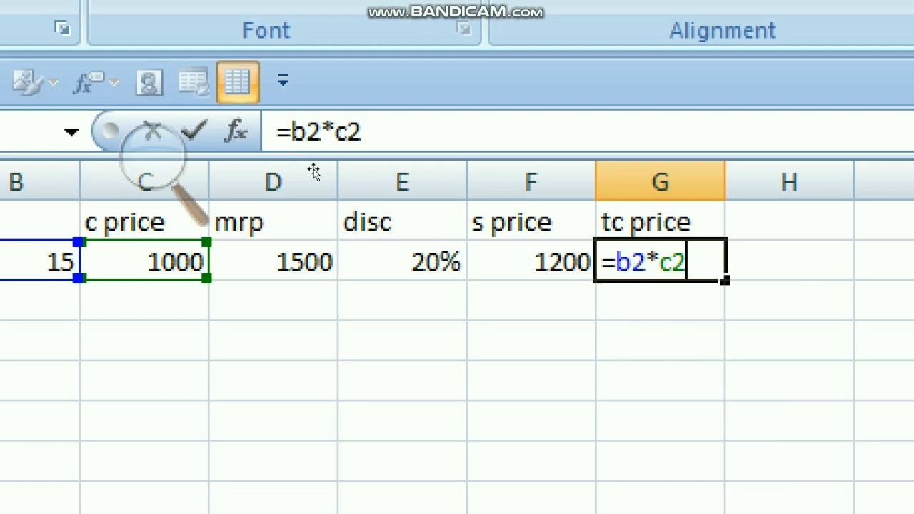
key("Return")
Add the column heading ts price in cell H1.
key("Up")
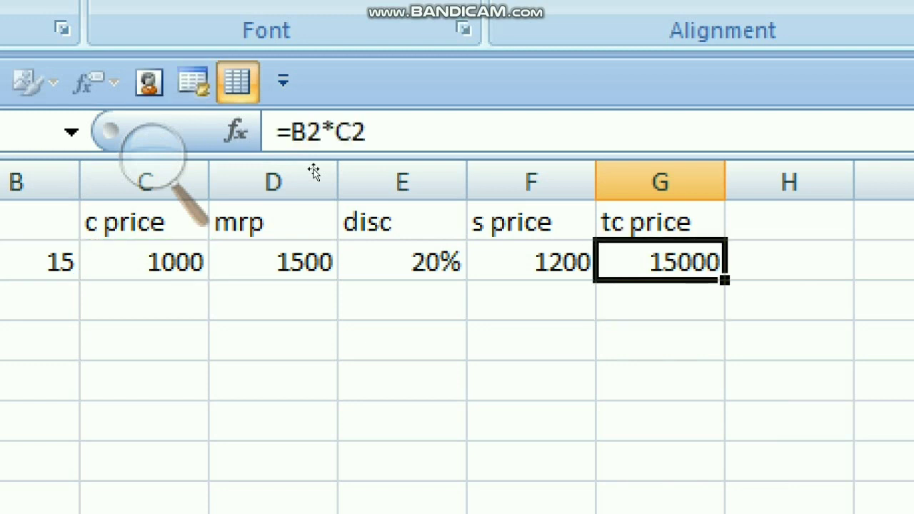
key("Right")
key("Up")
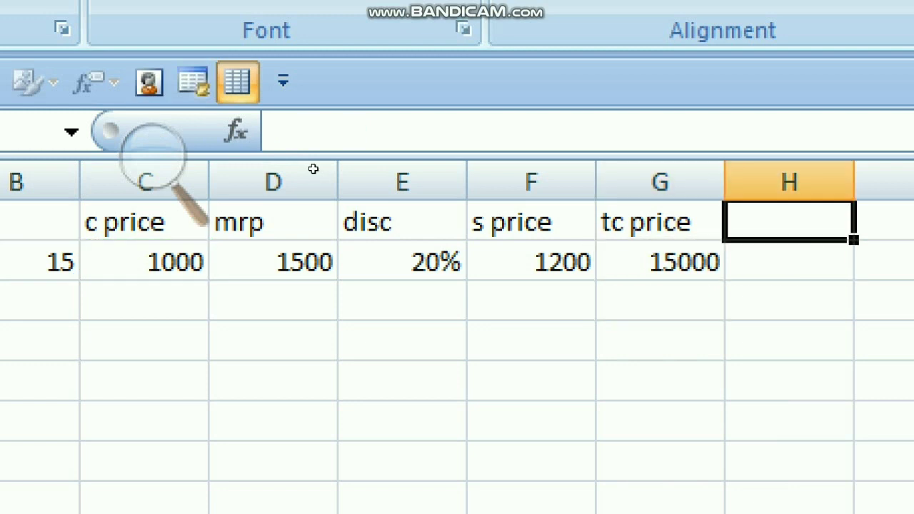
type("t")
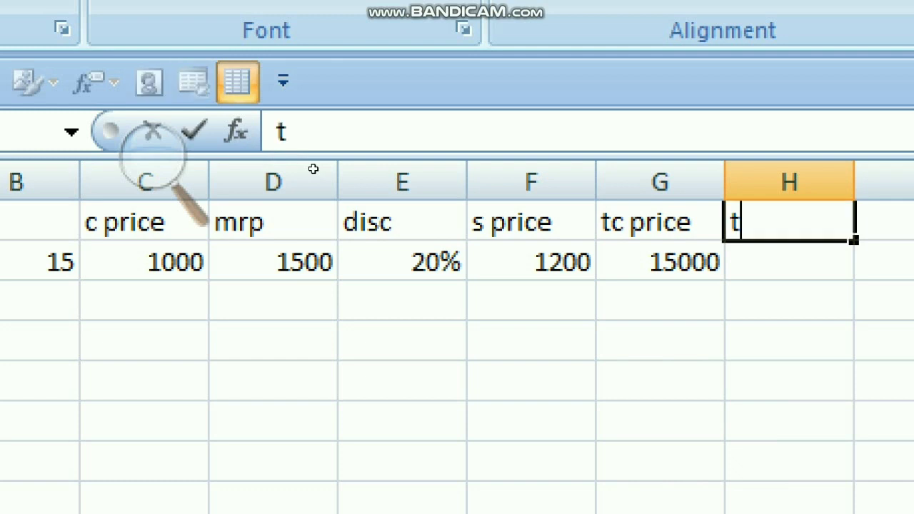
type("s pricew")
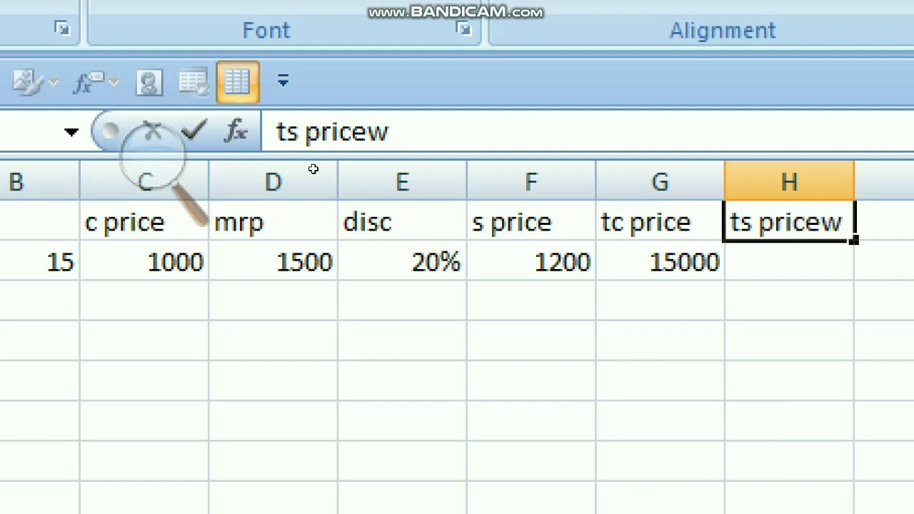
key("BackSpace")
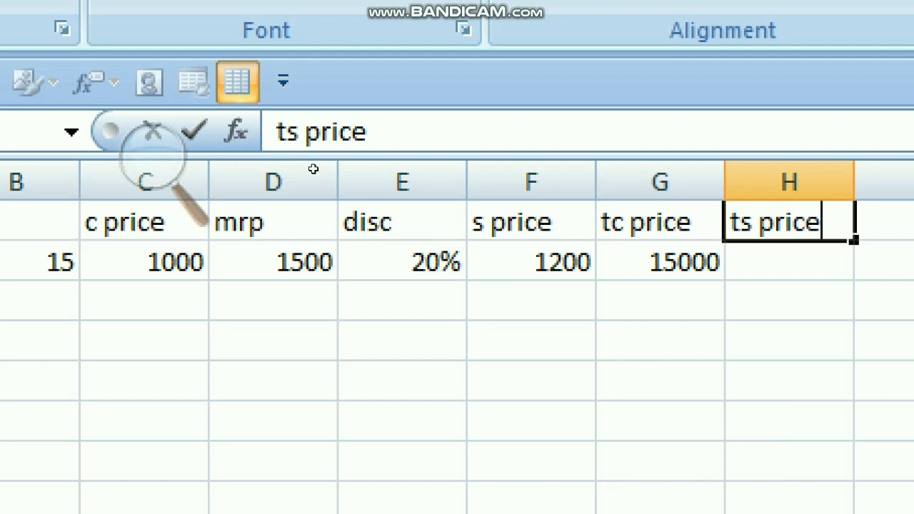
key("Return")
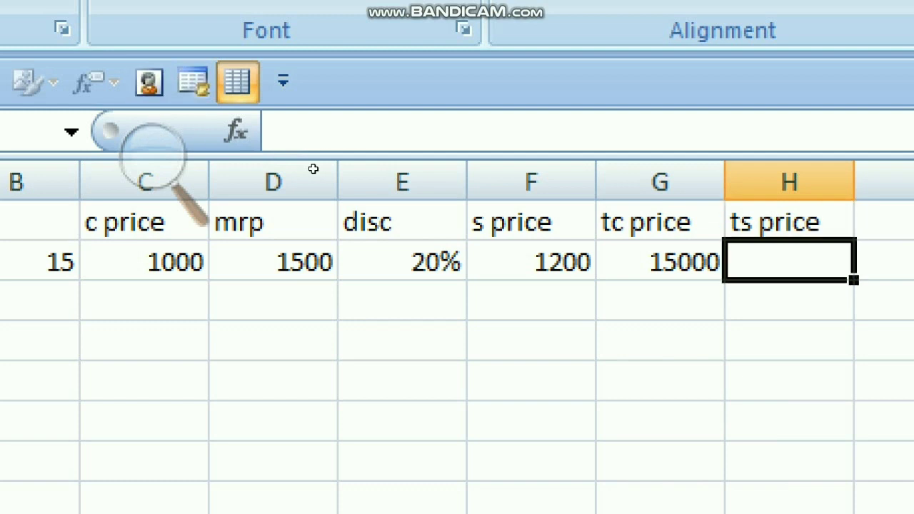
Calculate the fan's ts price in cell H2 by multiplying quantity by s price with the formula =b2*f2.
type("=")
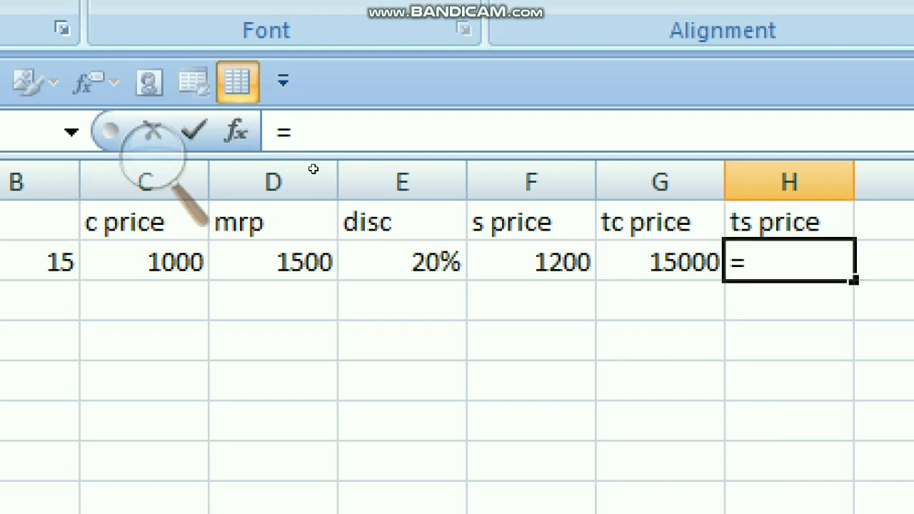
type("b")
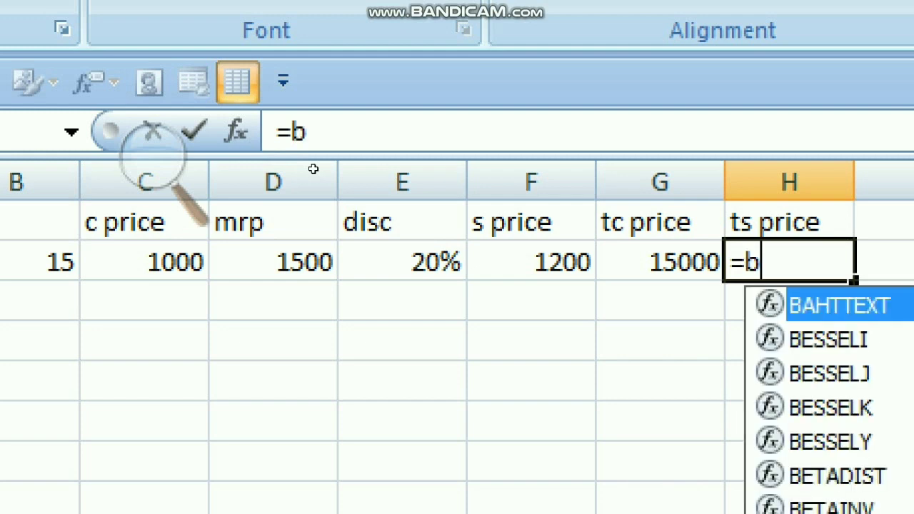
type("2*")
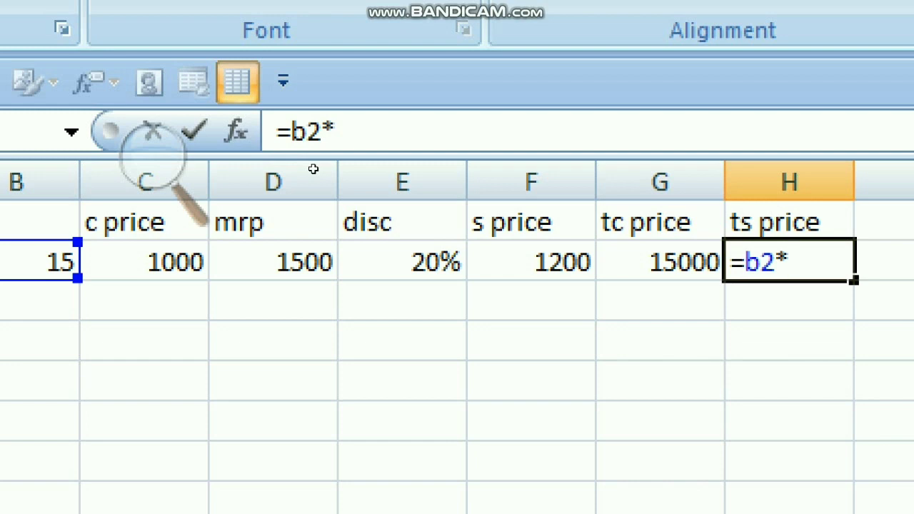
type("f2")
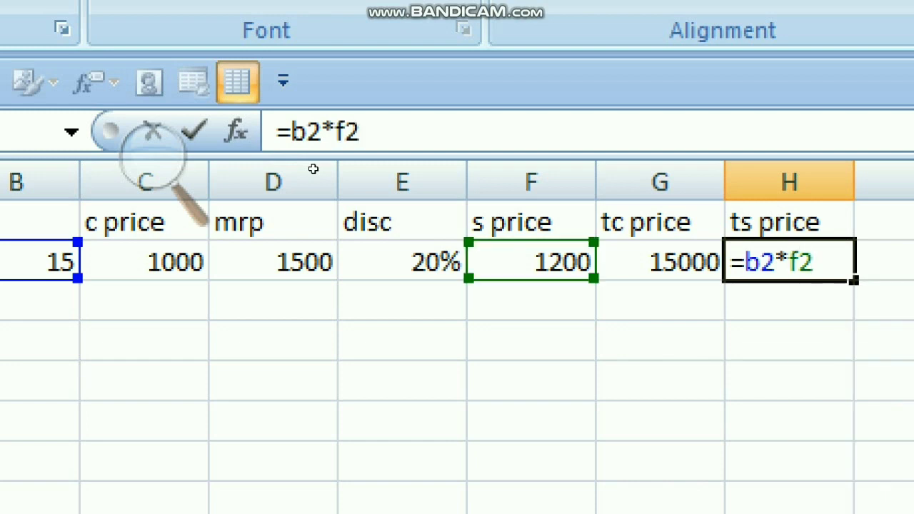
key("Return")
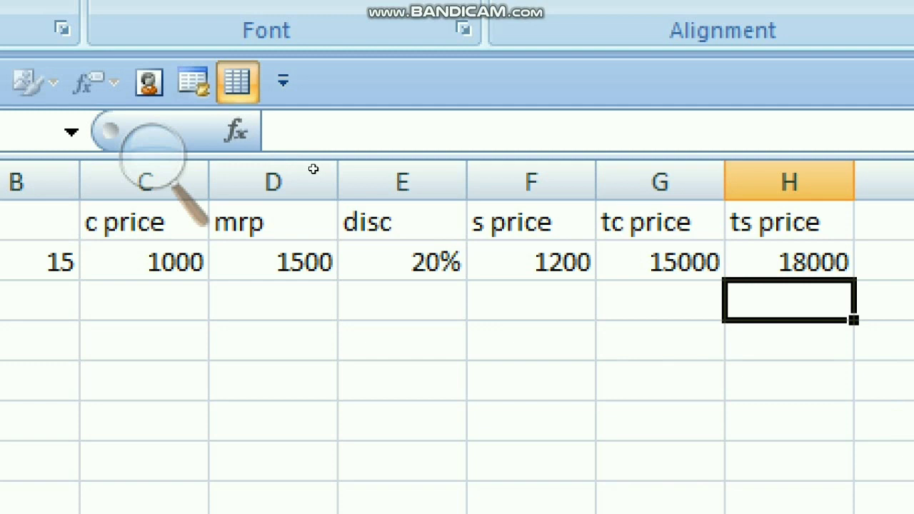
Add the column heading profit/loss in cell I1.
key("Up")
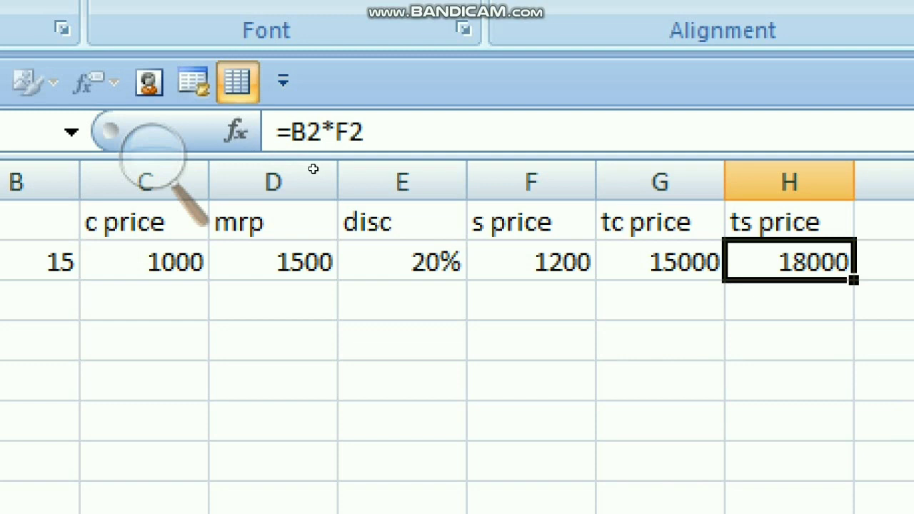
key("Right")
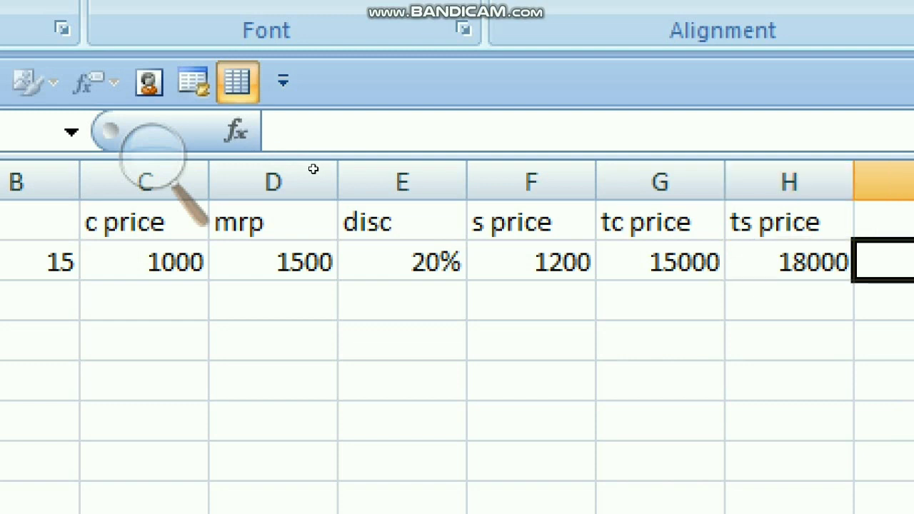
key("Up")
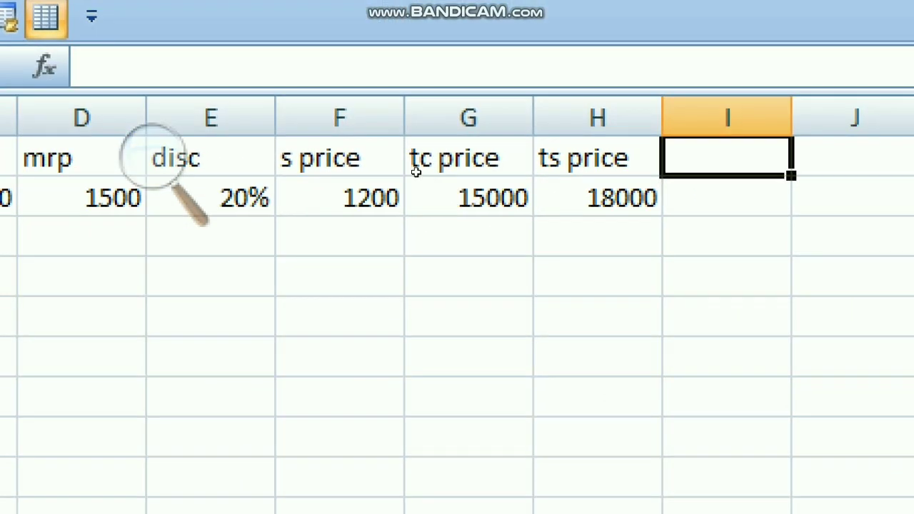
type("profit/loss")
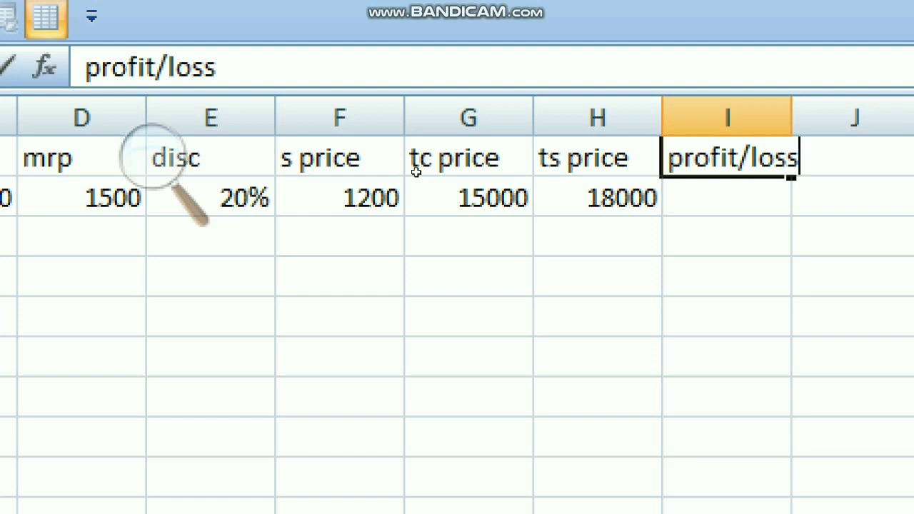
key("Return")
Determine the fan's profit or loss in cell I2 with the formula =if(h2>g2,"profit",if(h2<g2,"loss","no profit no loss")).
type("=")
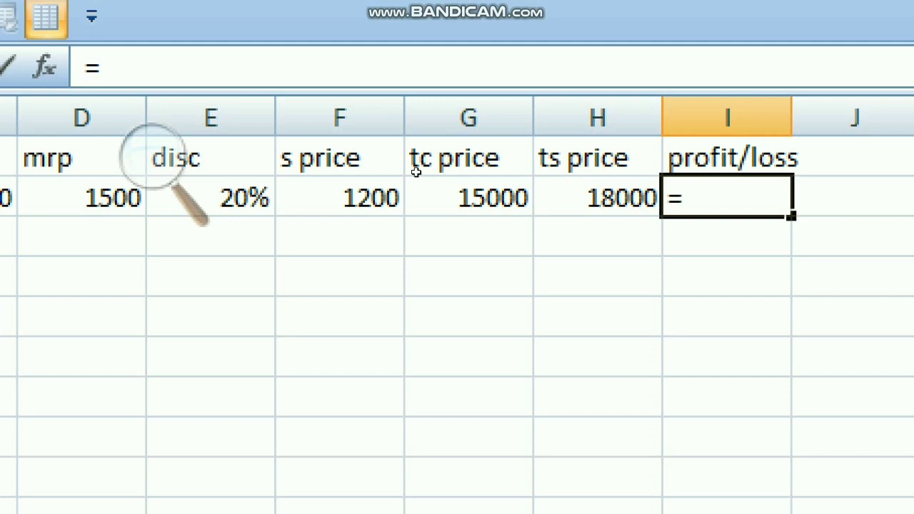
type("if(")
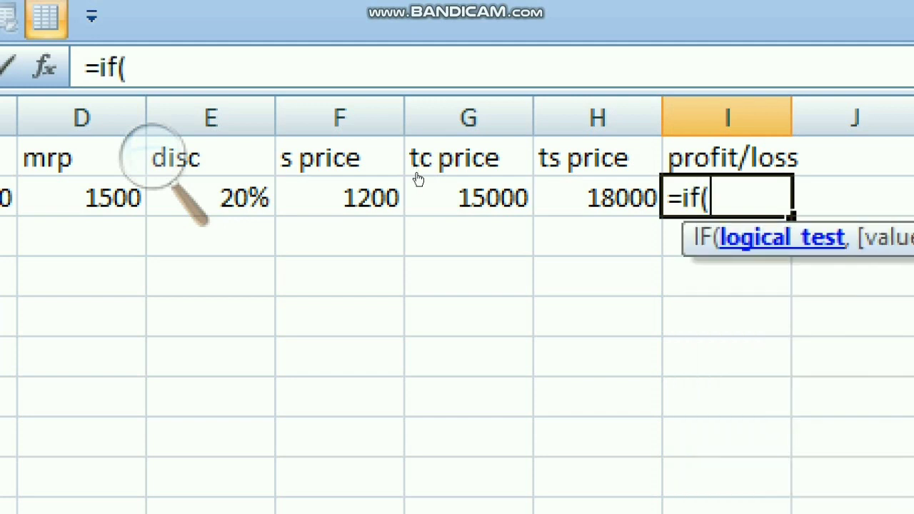
type("h2>")
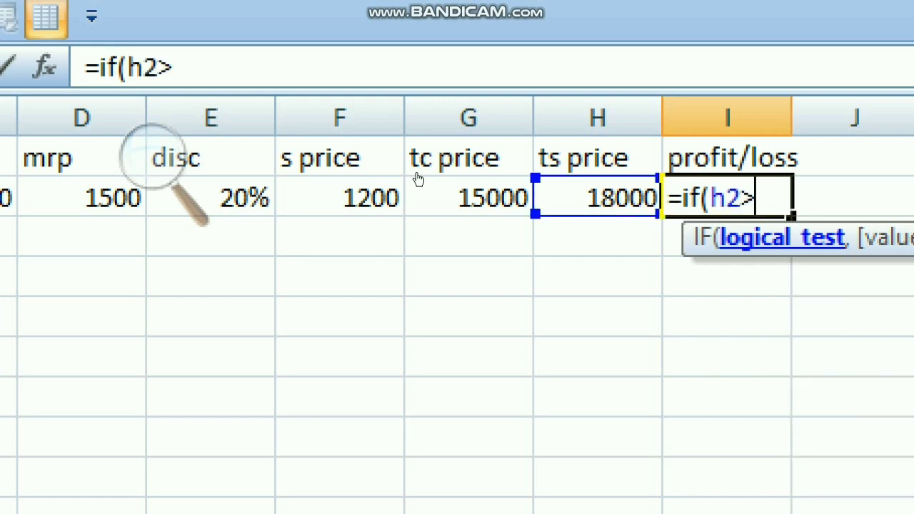
type("g2")
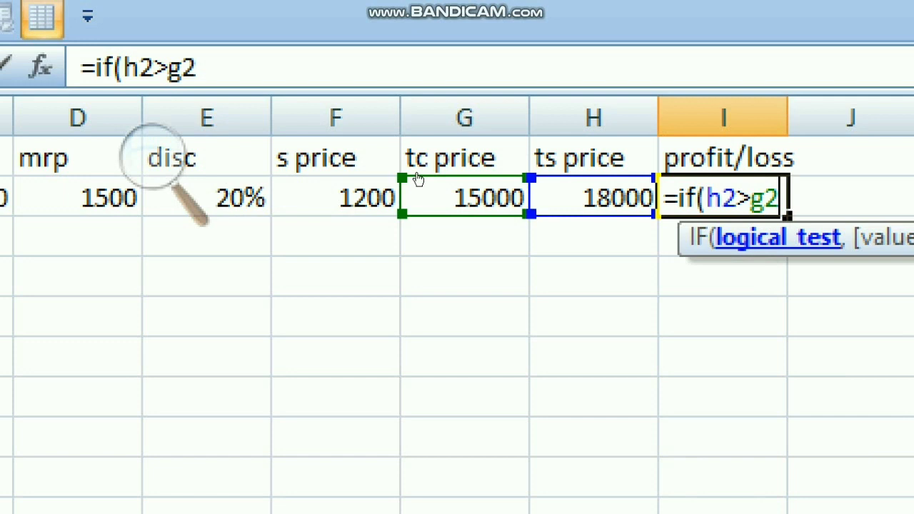
type(",")
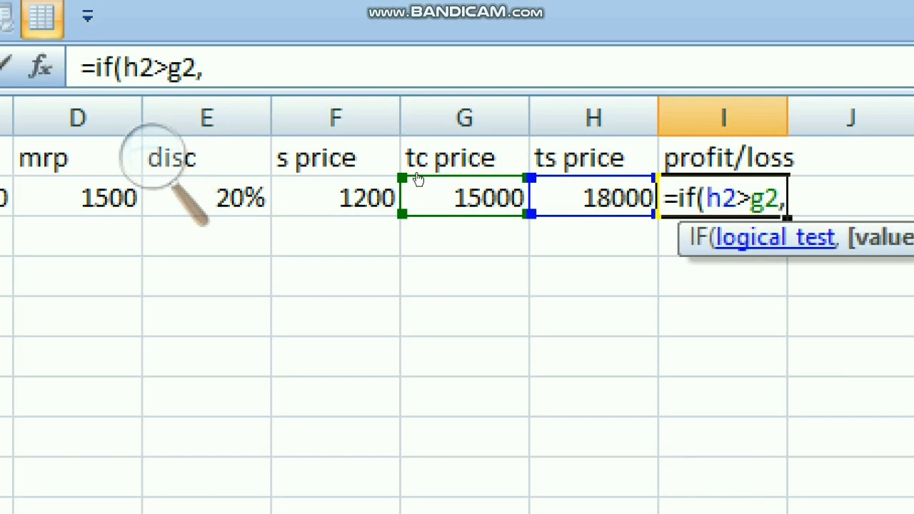
type("\"p")
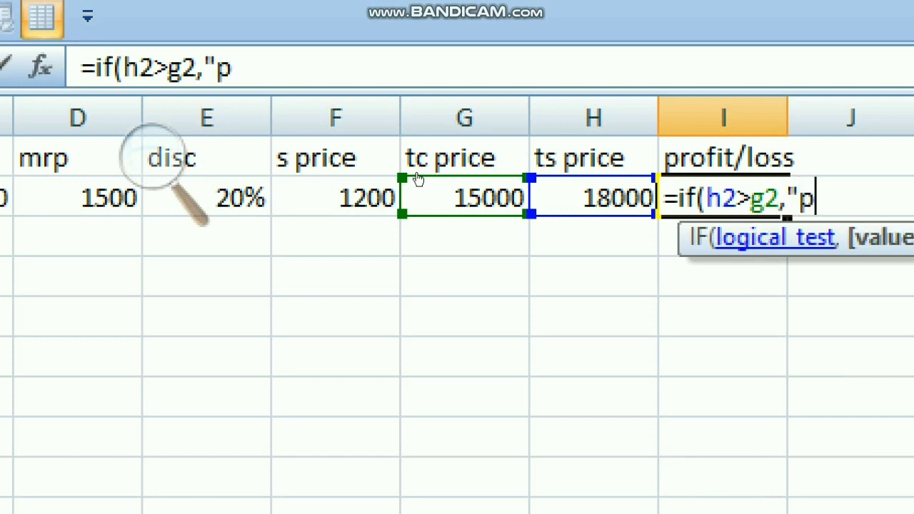
type("rofit\"")
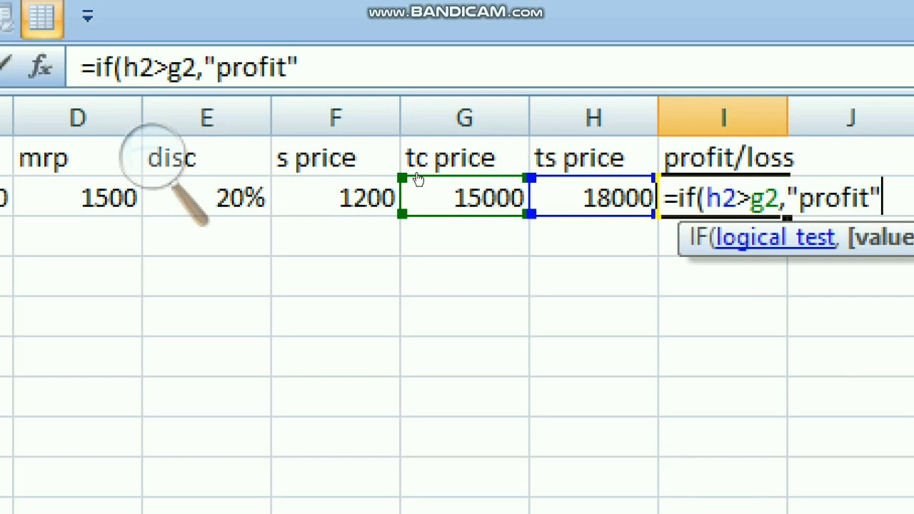
type(",")
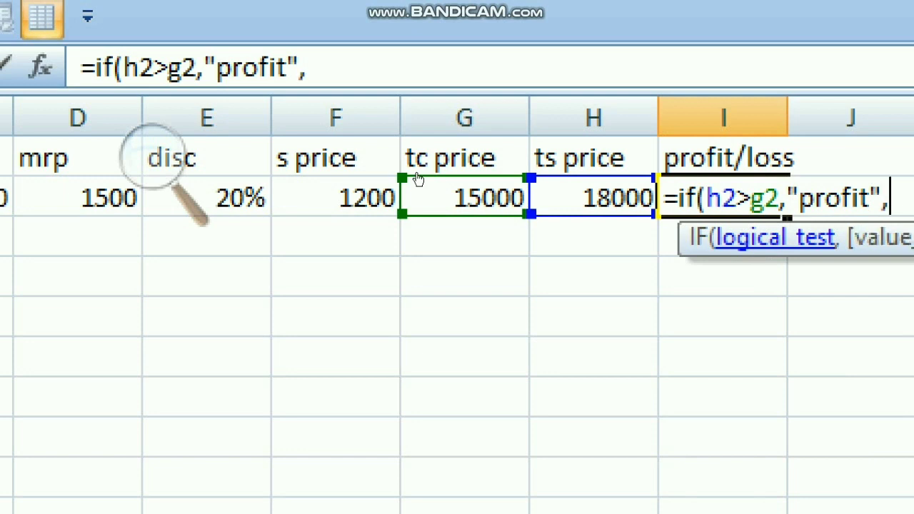
type("if")
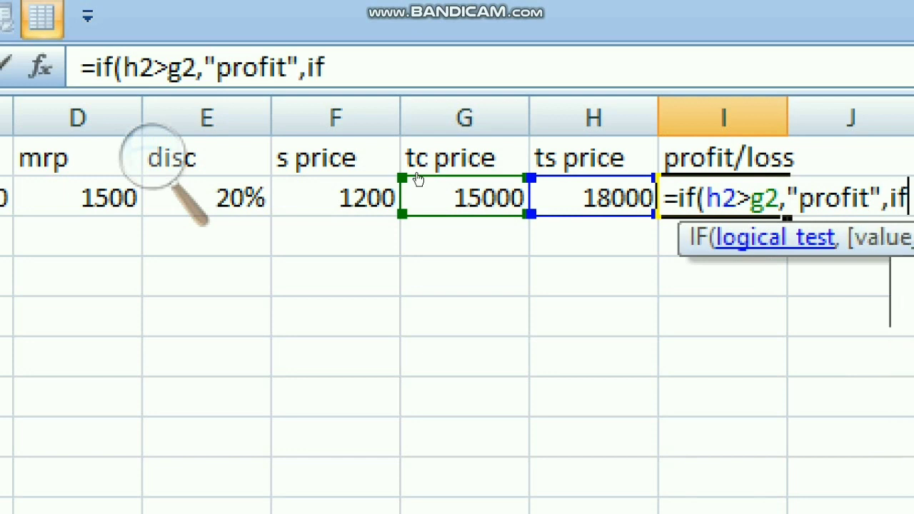
type("(")
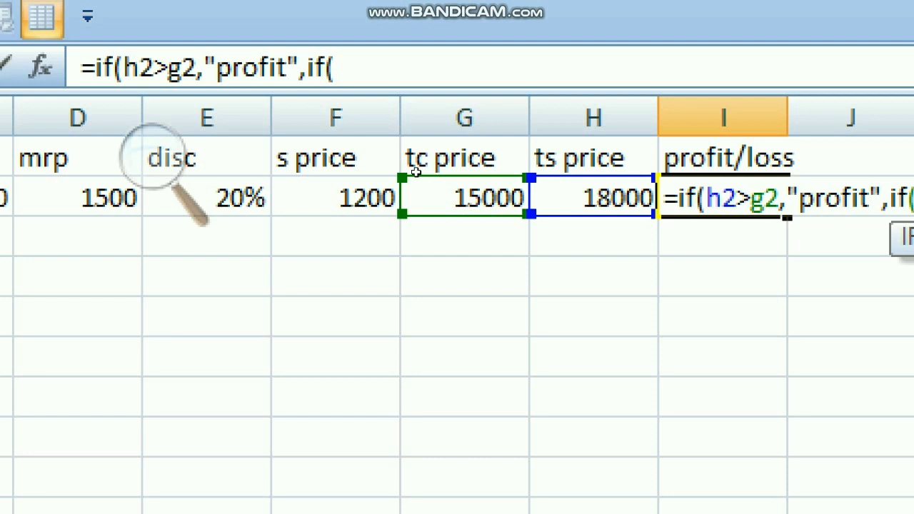
type("h2<g2,\"lo")
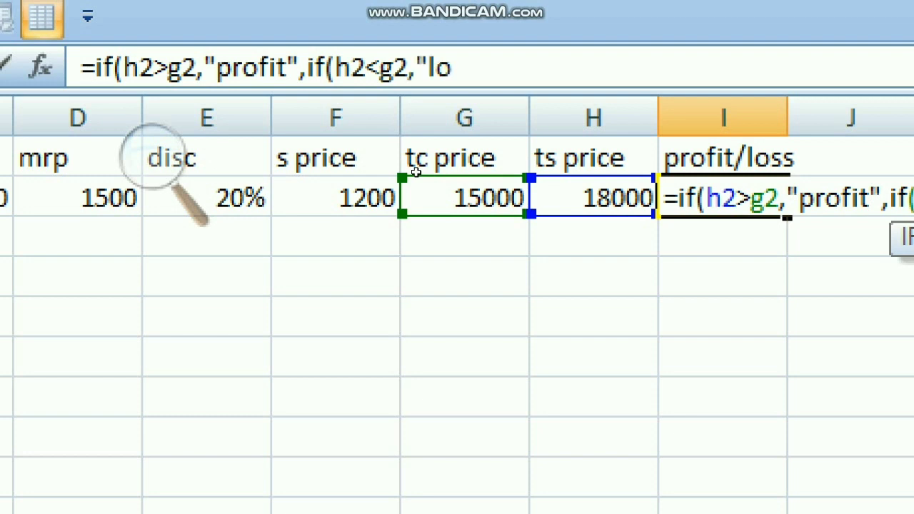
type("ss\",")
type("\"")
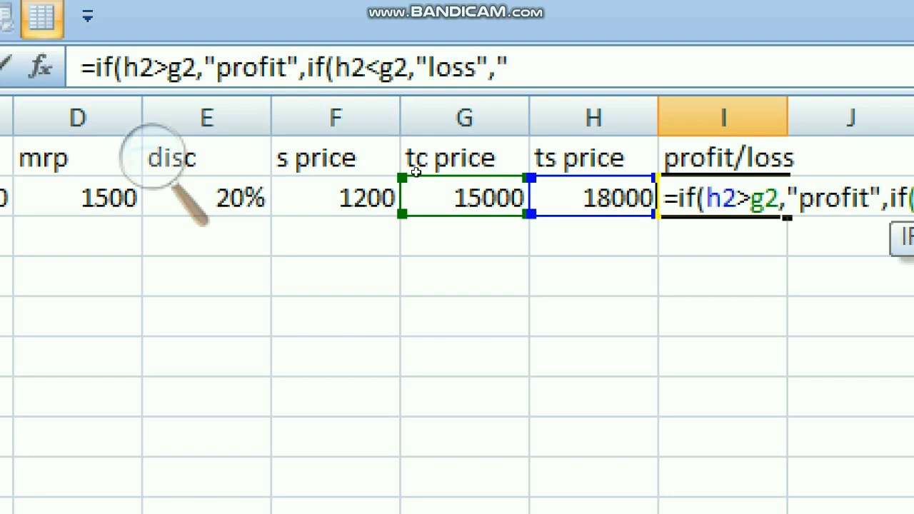
type("no")
type(" p")
type("rof")
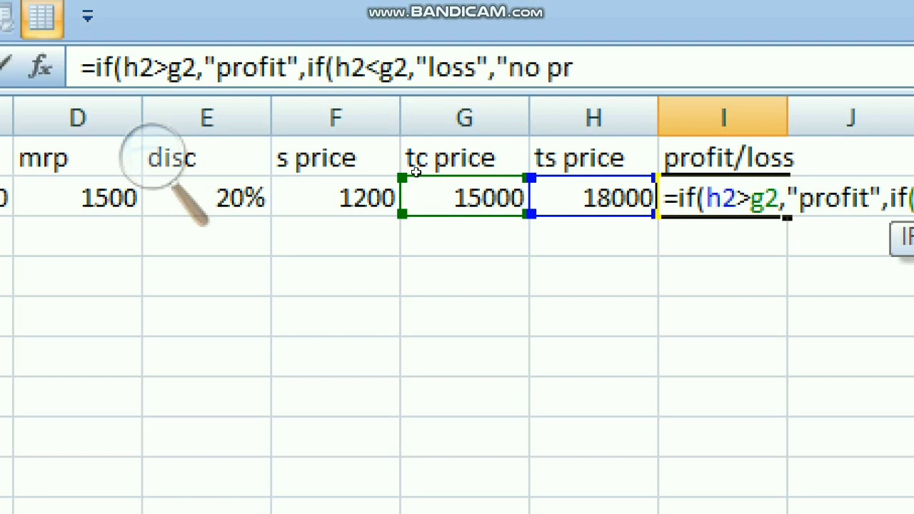
type("no loss")
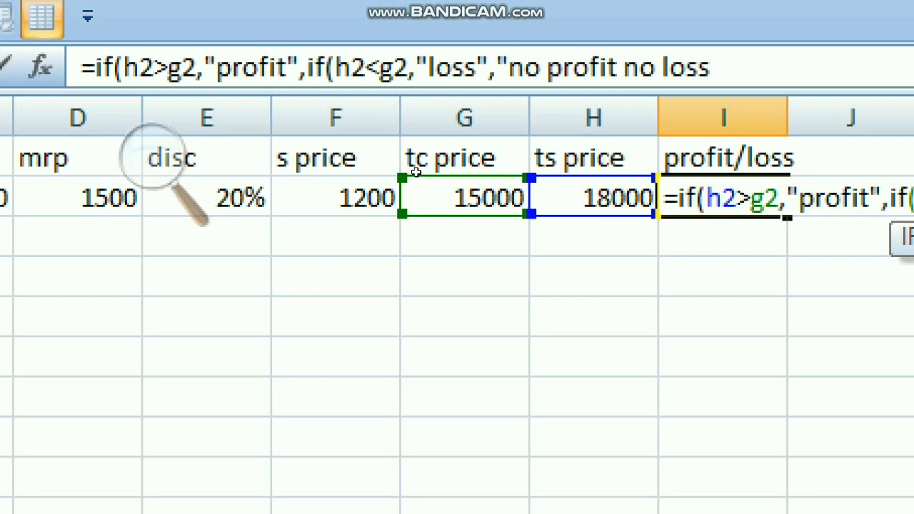
type("\"))")
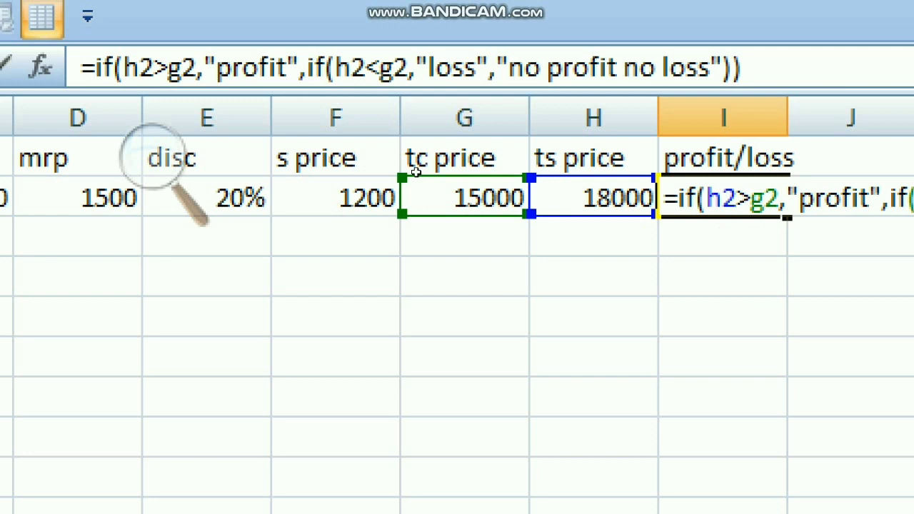
key("Return")
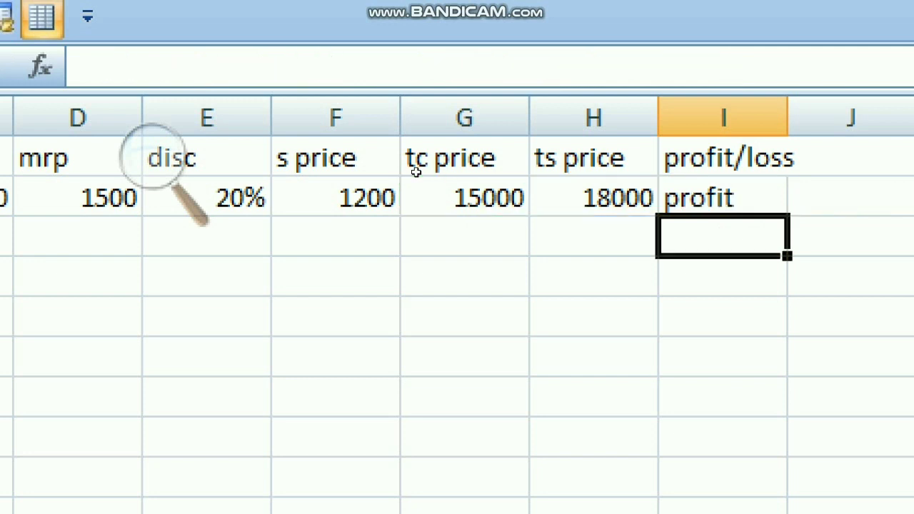
Add the column heading PLA in cell J1.
key("Up")
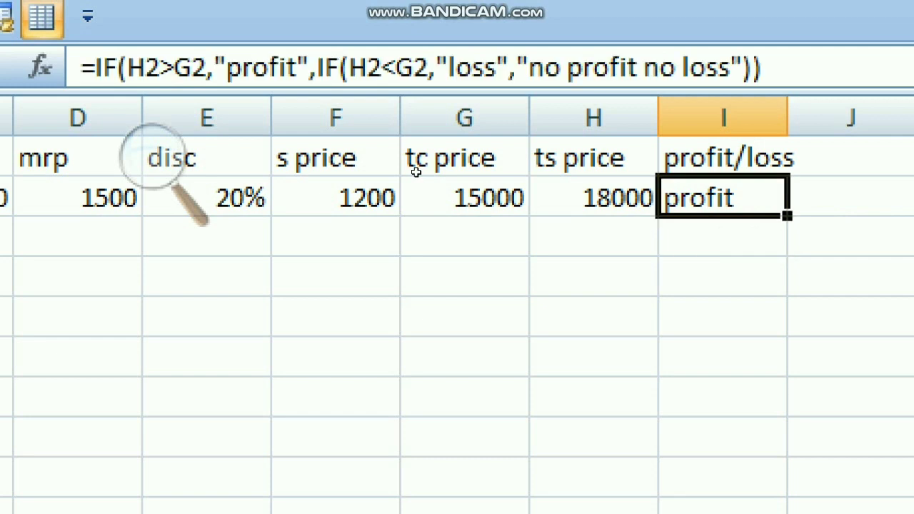
key("Up")
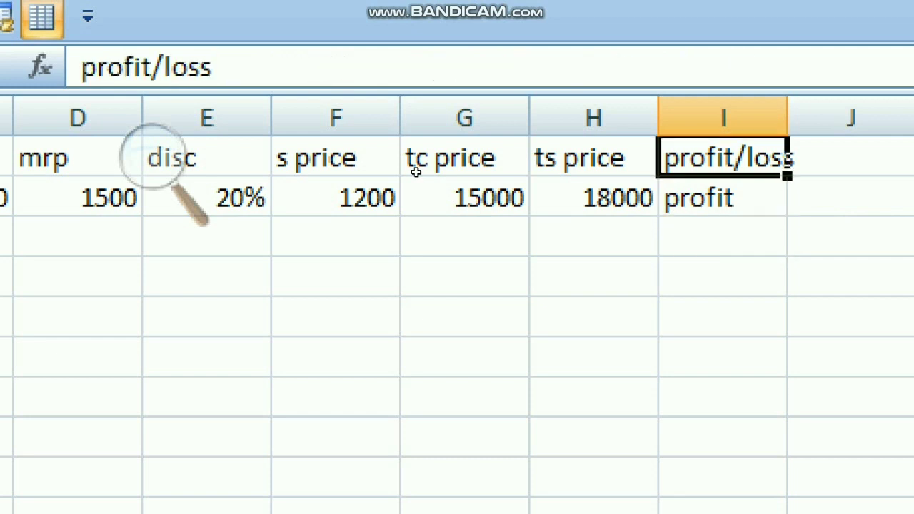
key("Right")
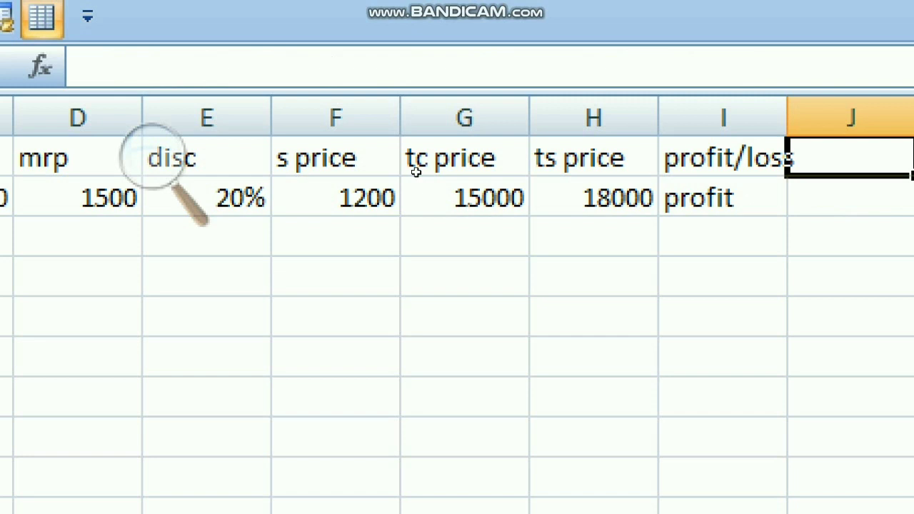
type("PLA")
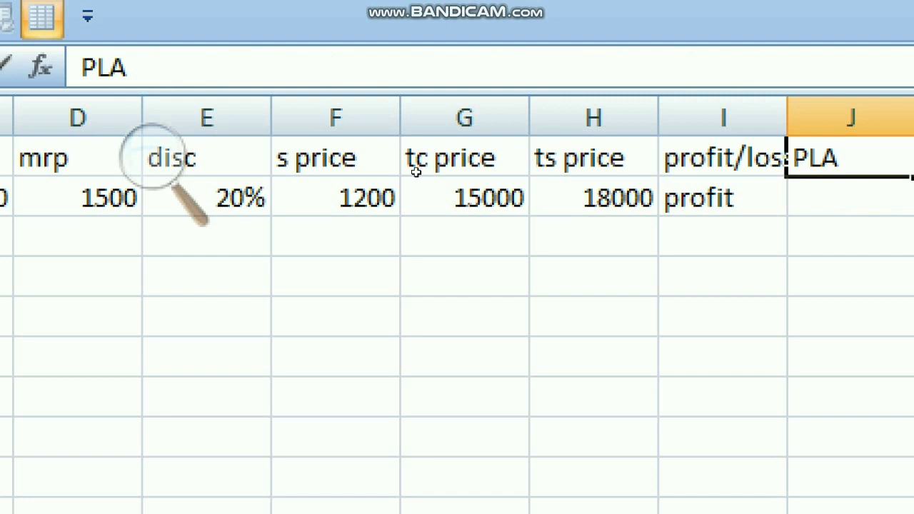
key("Return")
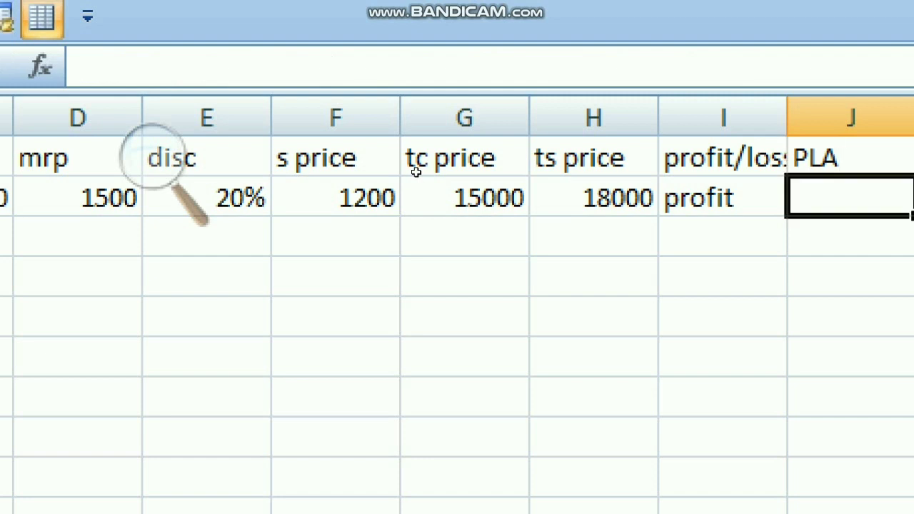
Calculate the fan's PLA in cell J2 by subtracting tc price from ts price with the formula =h2-g2.
type("=")
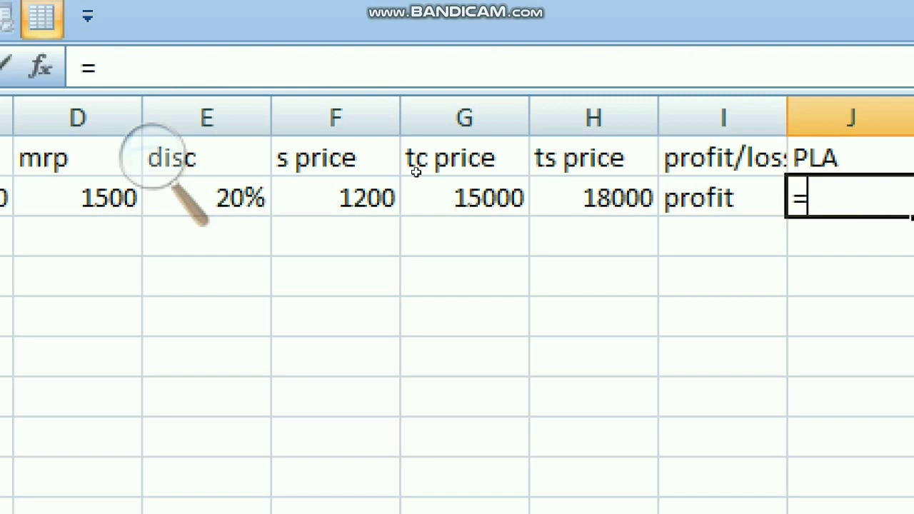
type("h")
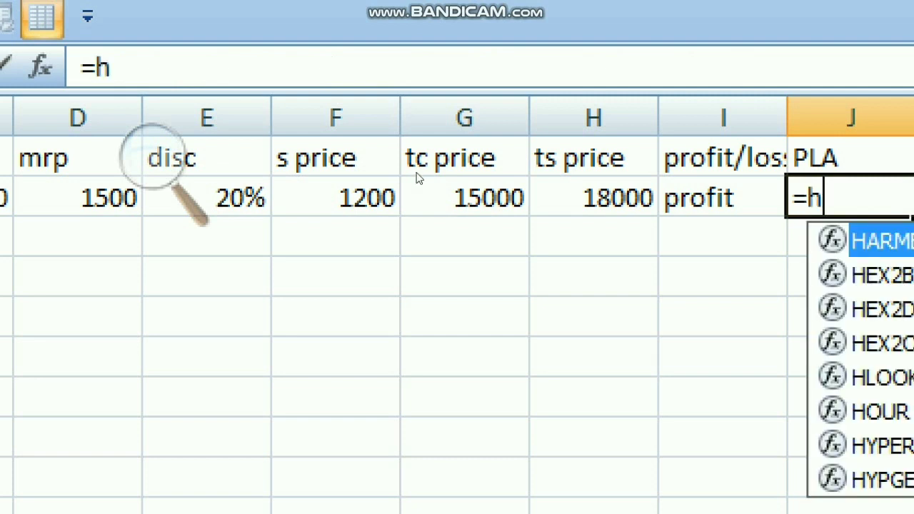
type("2-g")
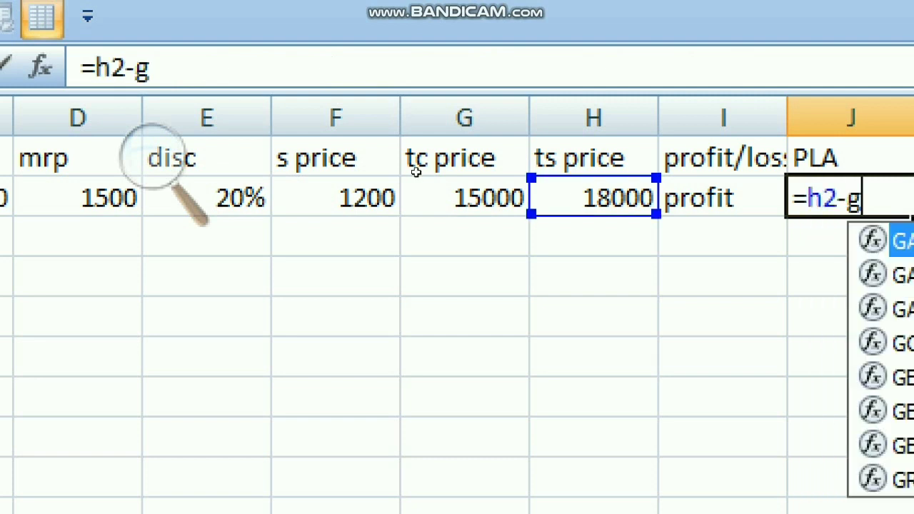
type("2")
key("Return")
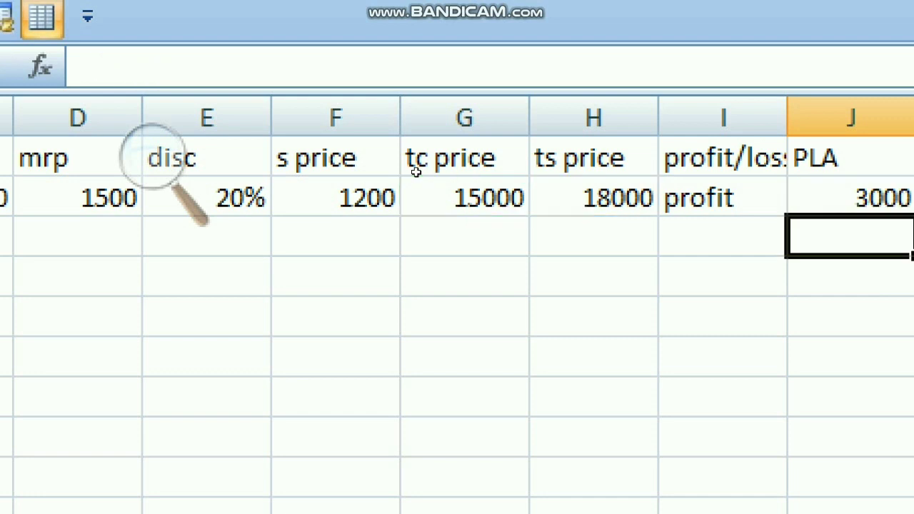
Review the fan row's values and formulas across the columns from item to PLA, along with the tc price heading.
key("Up")
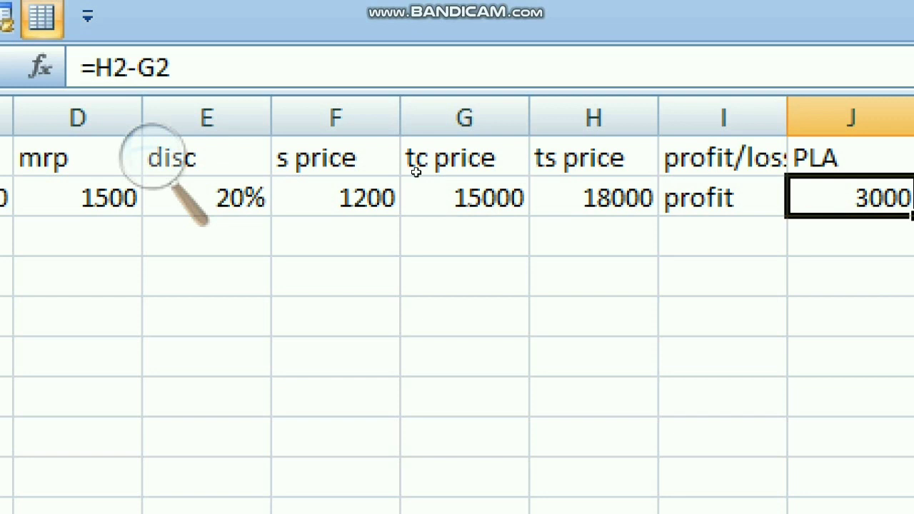
key("Left")
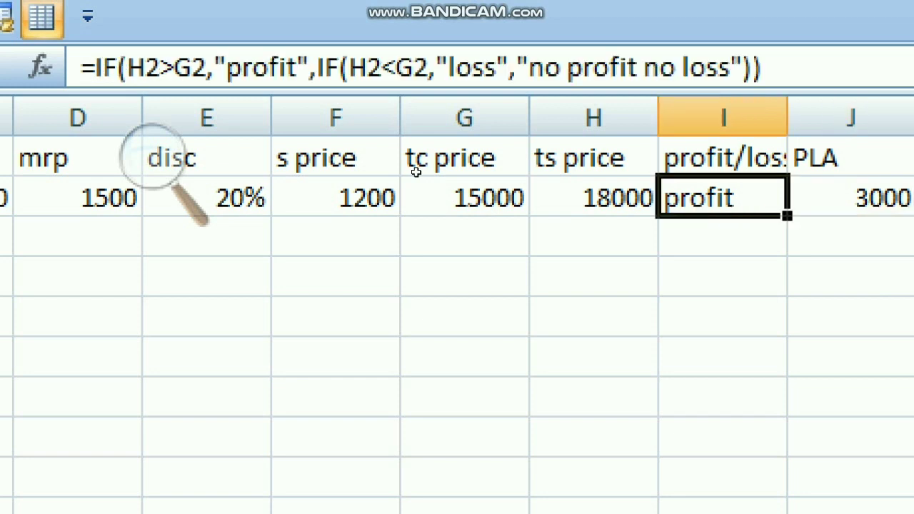
key("Left")
key("Left")
key("Left")
key("Left")
key("Left")
key("Left")
key("Left")
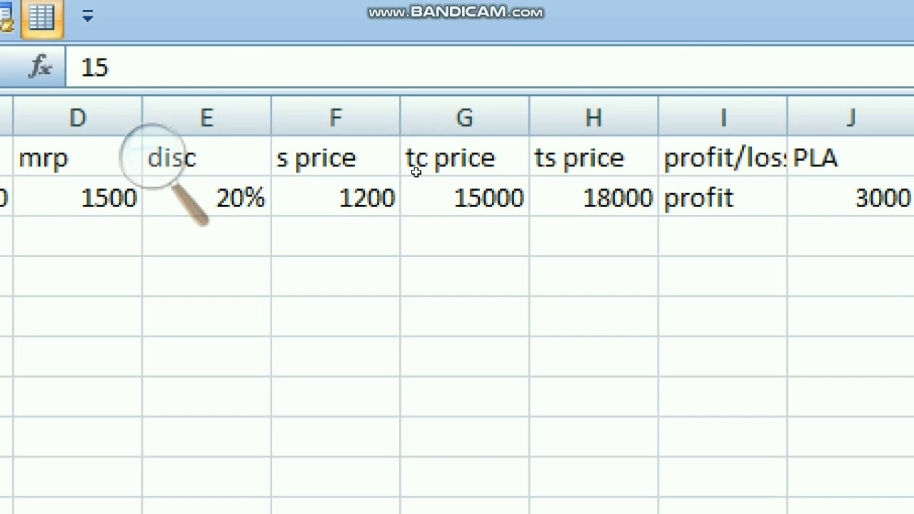
key("Right")
key("Right")
key("Right")
key("Right")
key("Right")
key("Right")
key("Right")
key("Right")
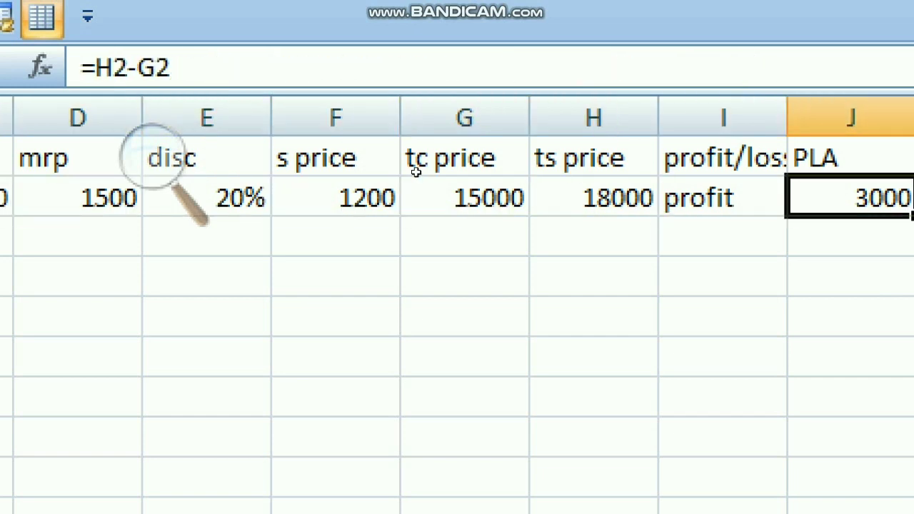
key("Left")
key("Left")
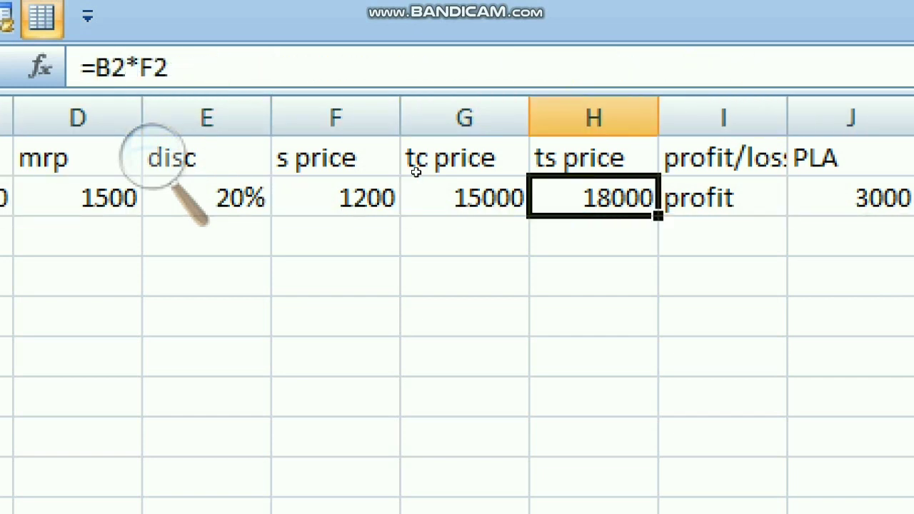
key("Home")
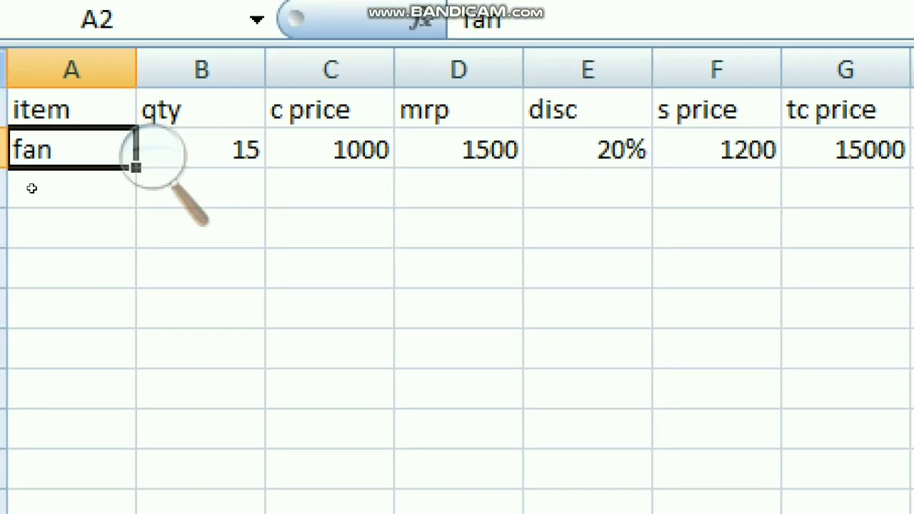
left_click(31, 175)
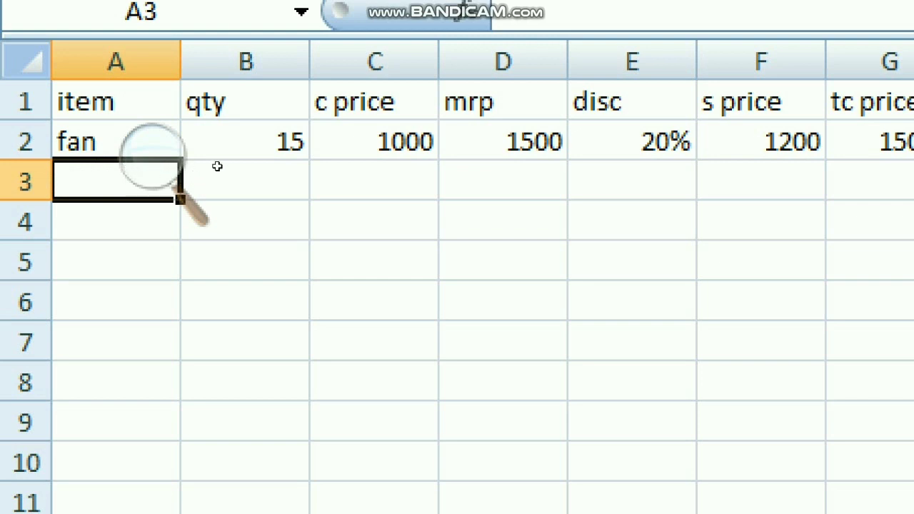
left_click(255, 166)
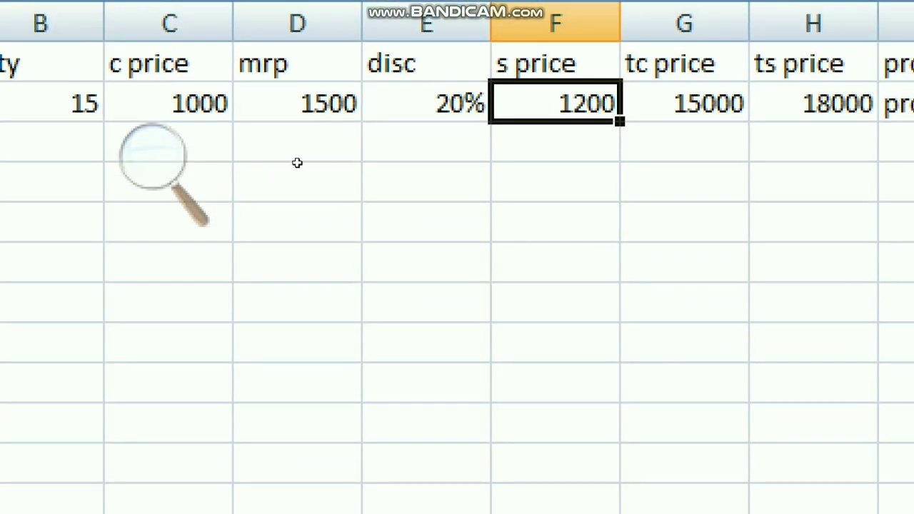
key("Right")
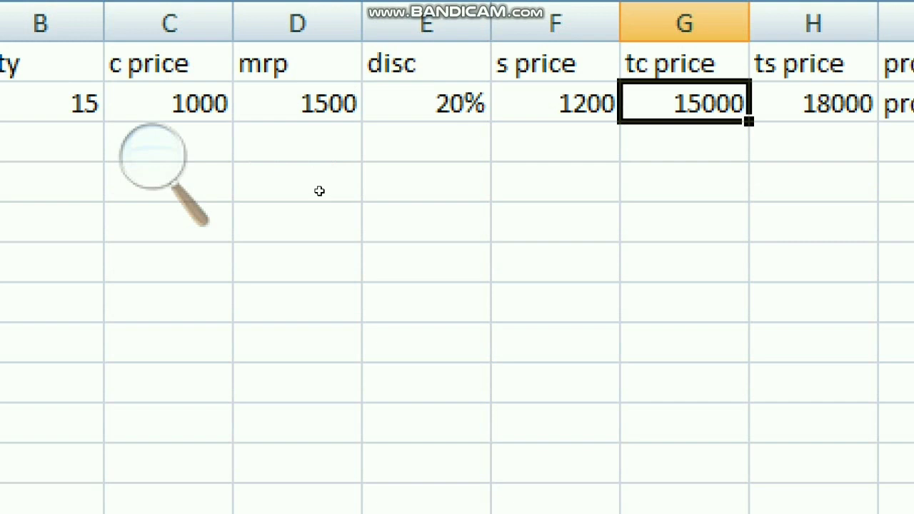
key("Up")
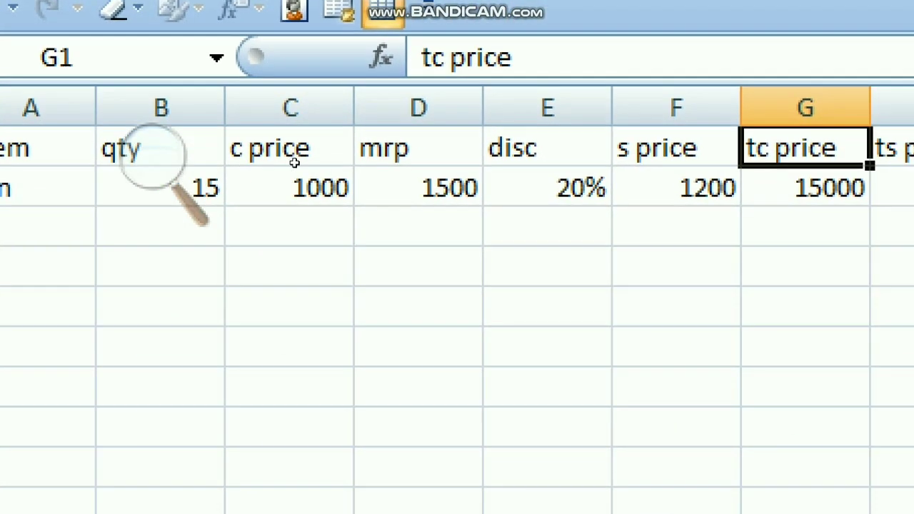
Review the fan row's tc price, ts price, profit/loss and PLA formulas in cells G2 to J2, and minimize the Excel window.
key("Down")
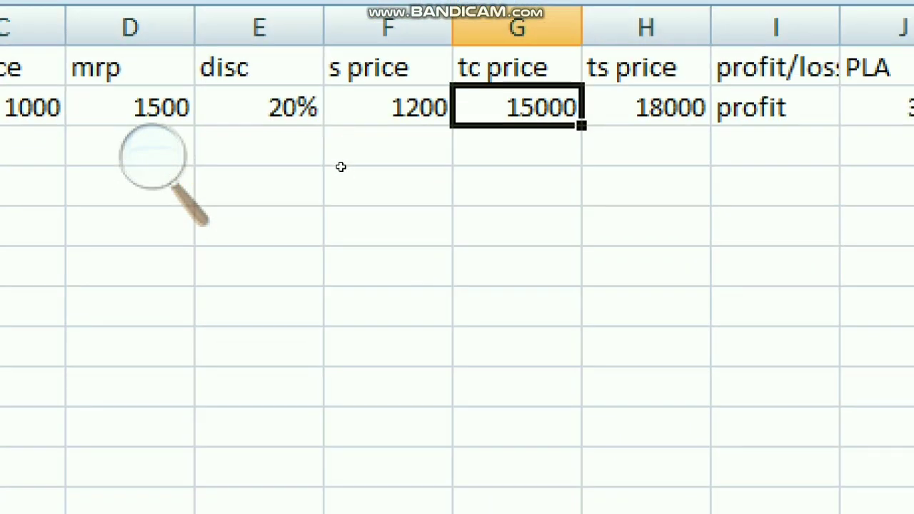
key("Right")
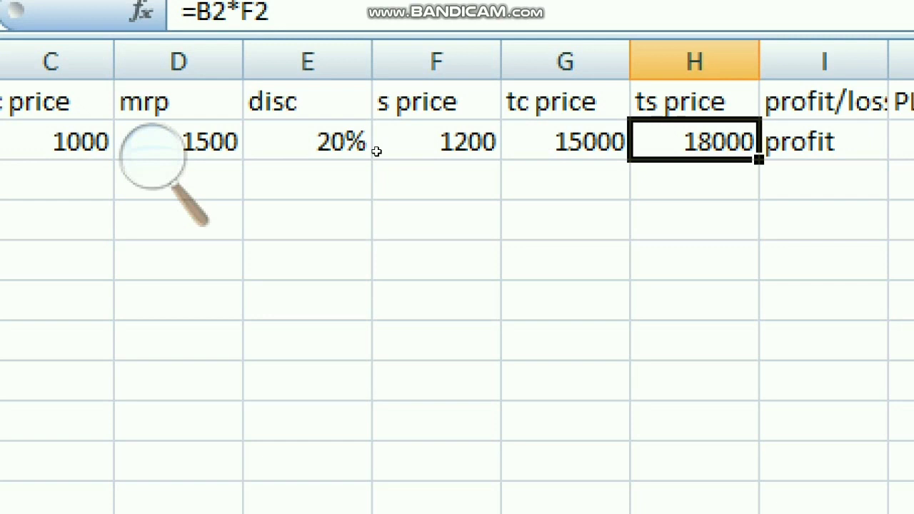
key("Right")
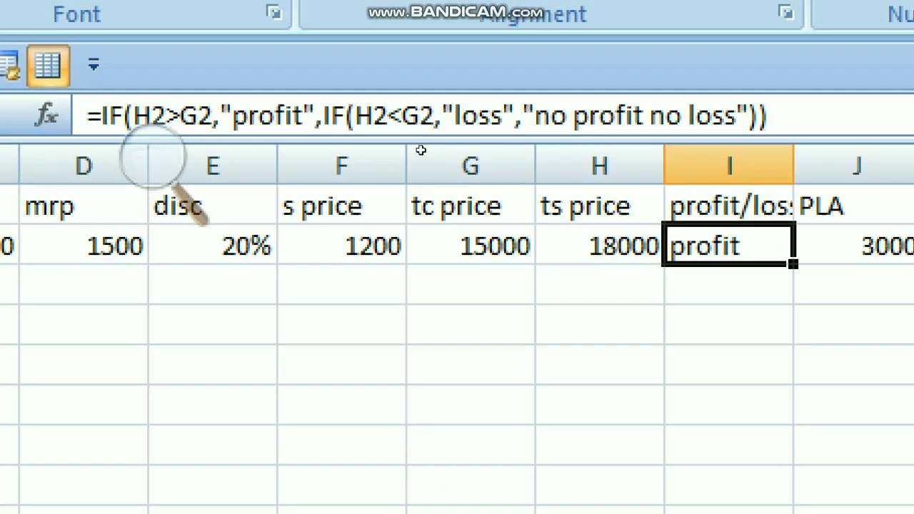
key("Right")
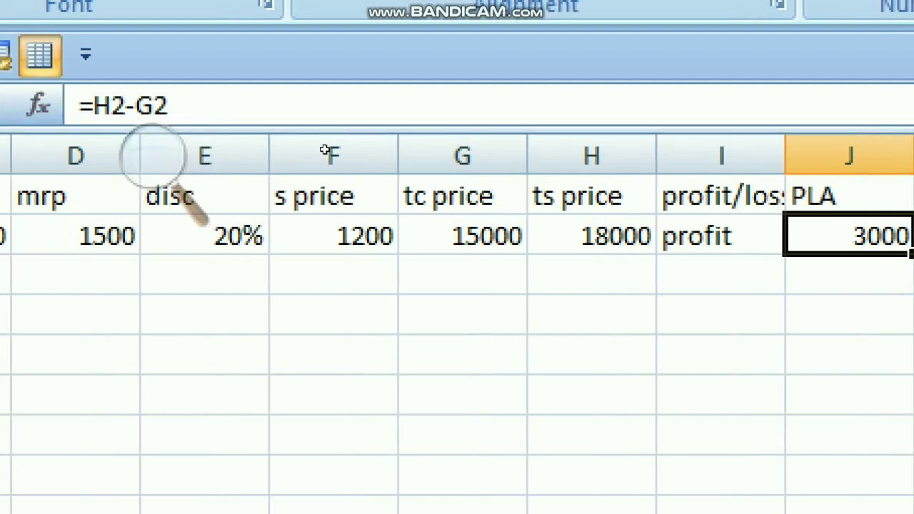
key("Left")
key("Left")
key("Left")
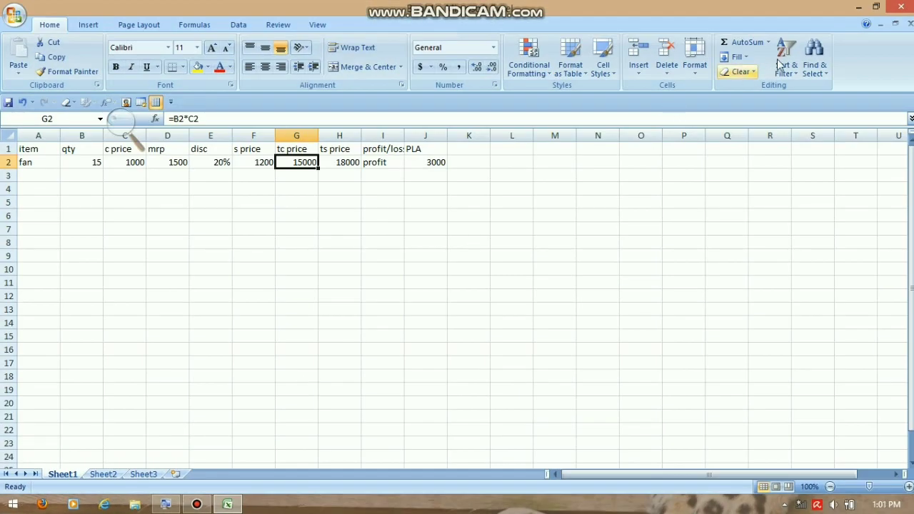
left_click(860, 7)
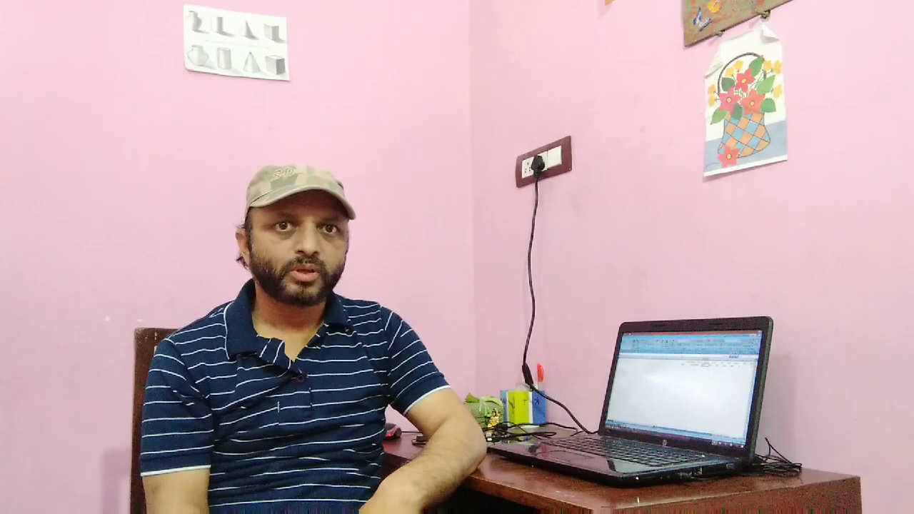